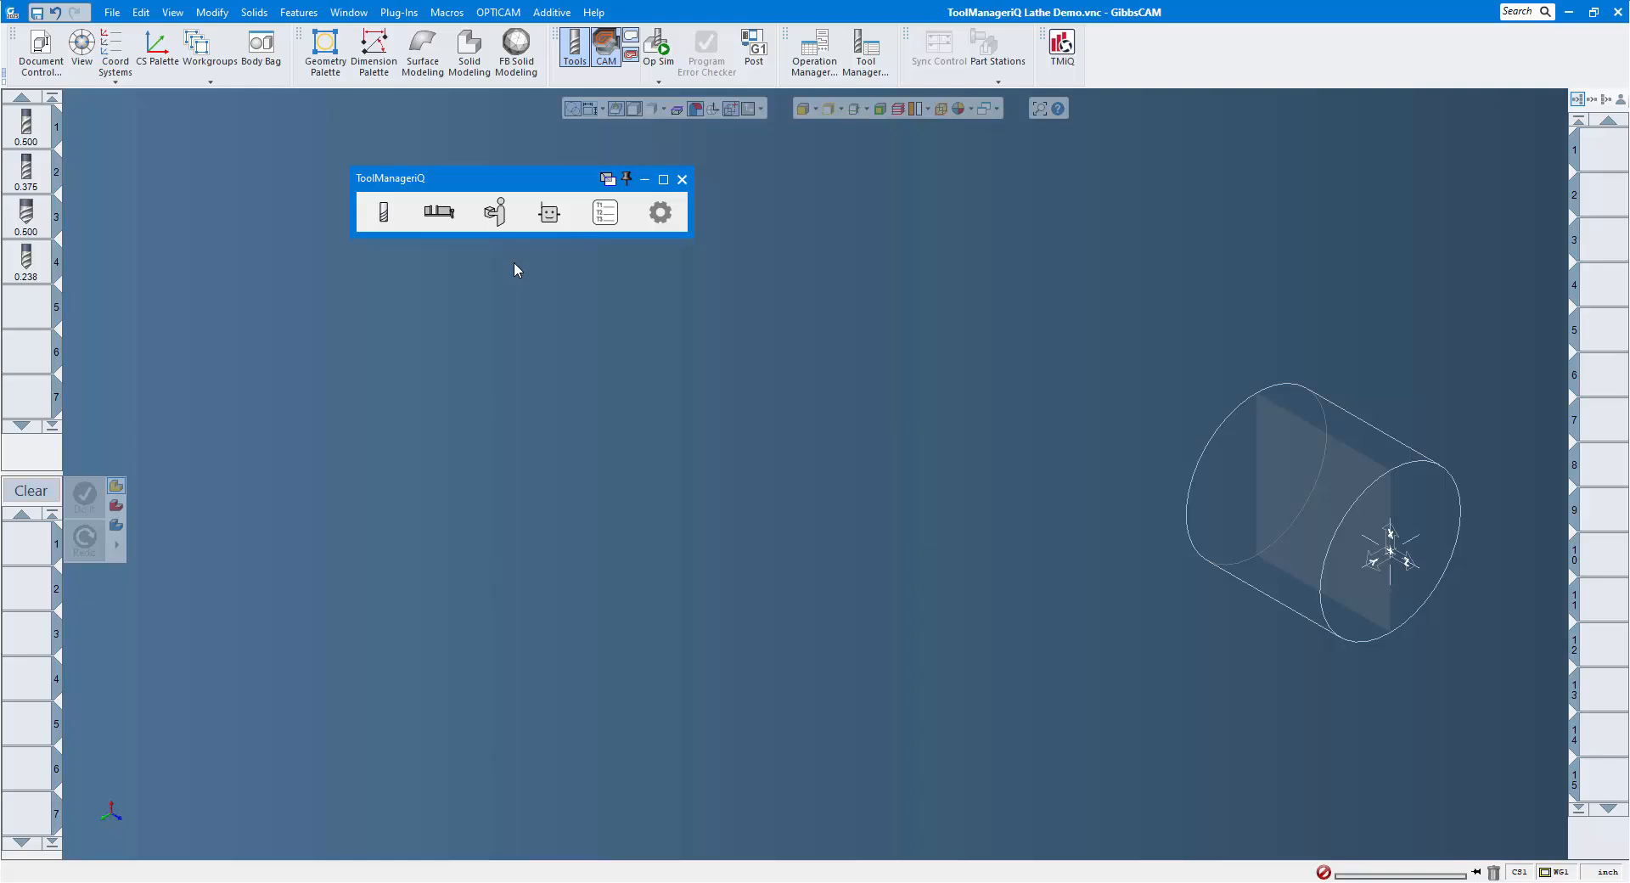
Look through the milling, turning, utility, probing and tool holder categories of the tool library.
click(385, 223)
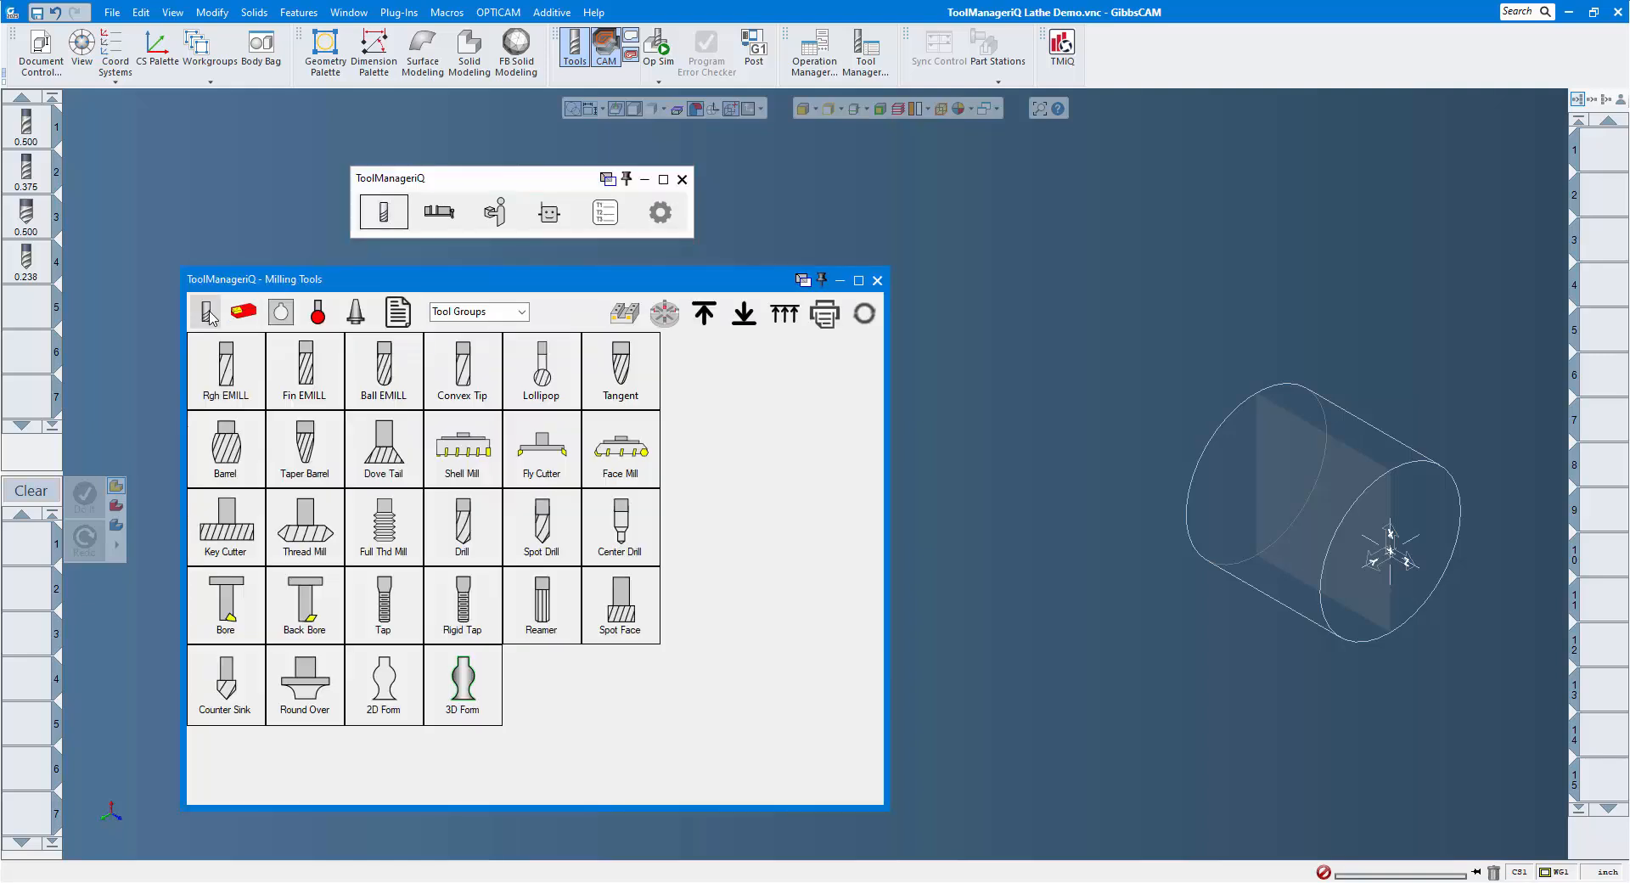
click(245, 313)
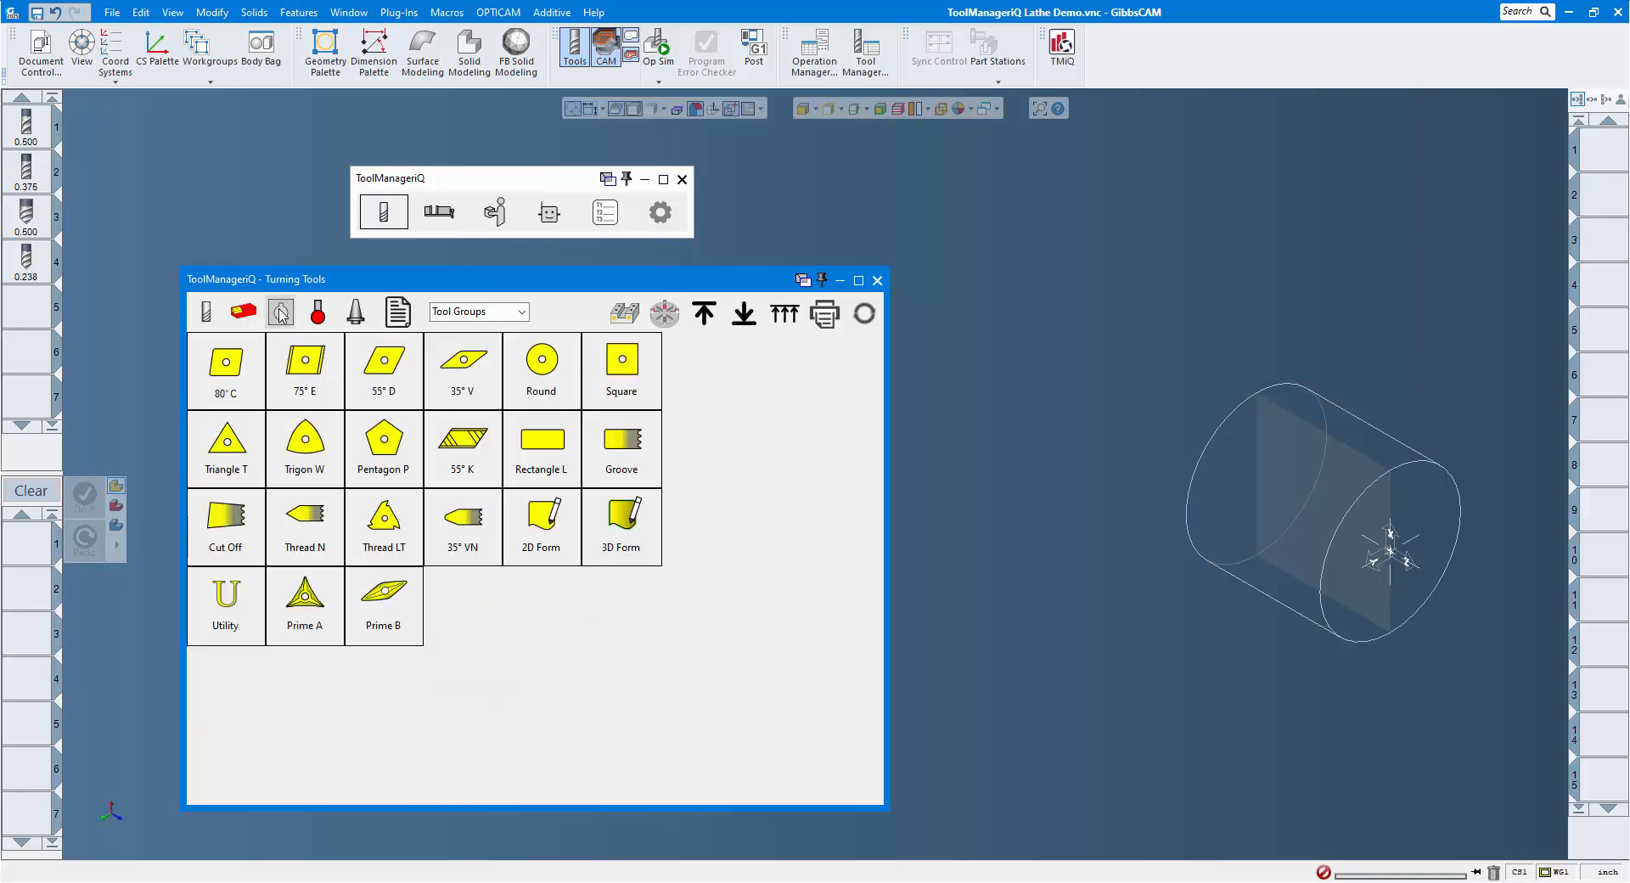
click(281, 313)
click(318, 312)
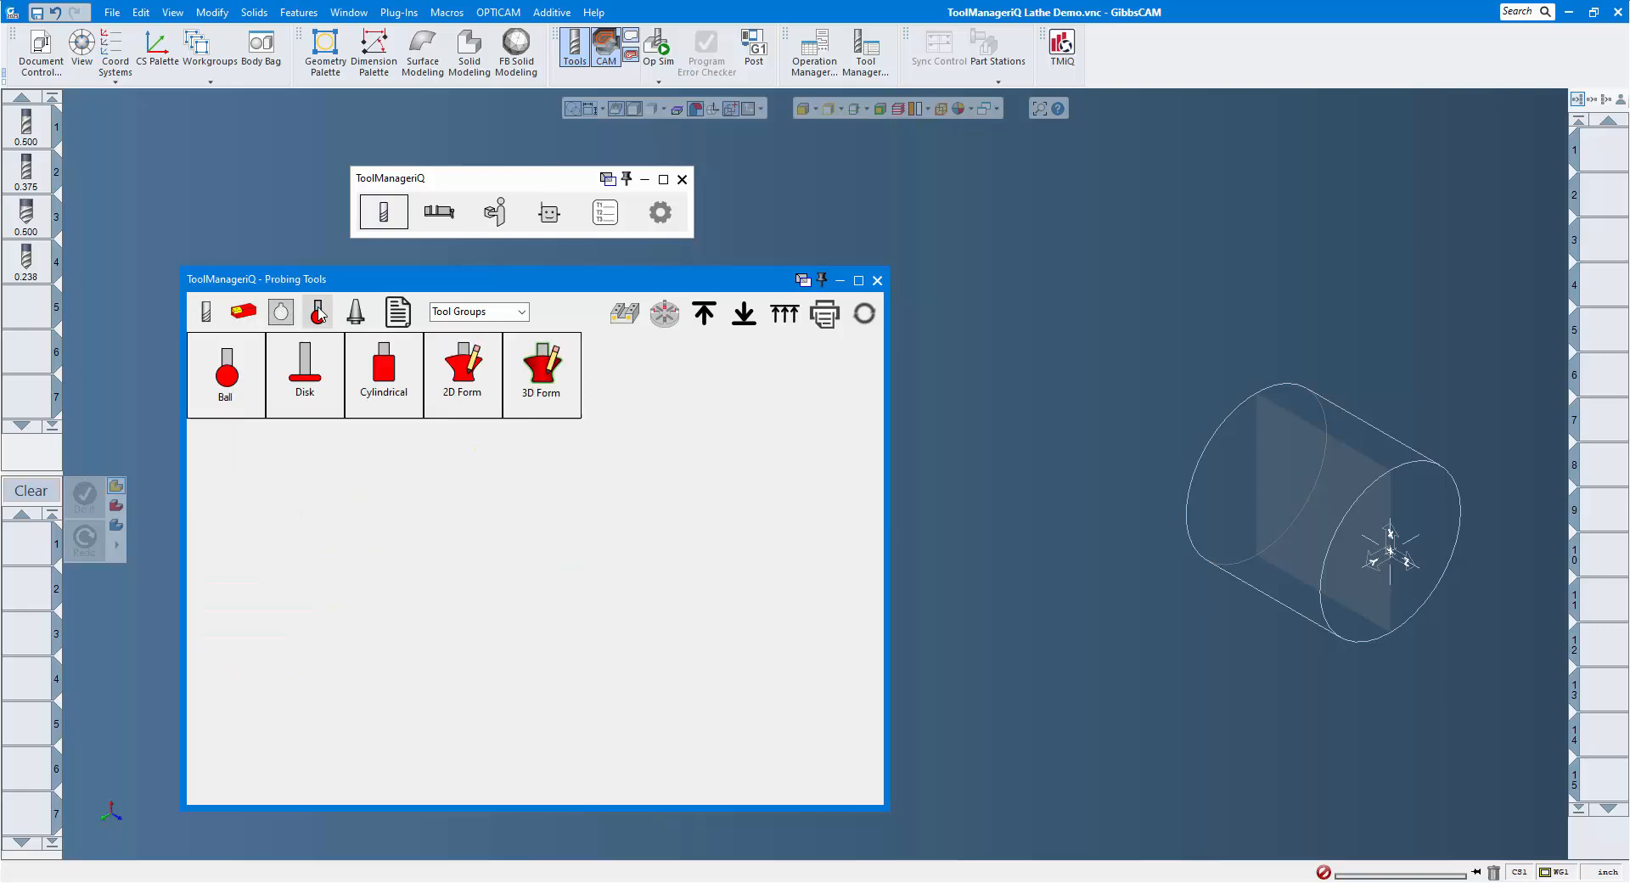
click(356, 314)
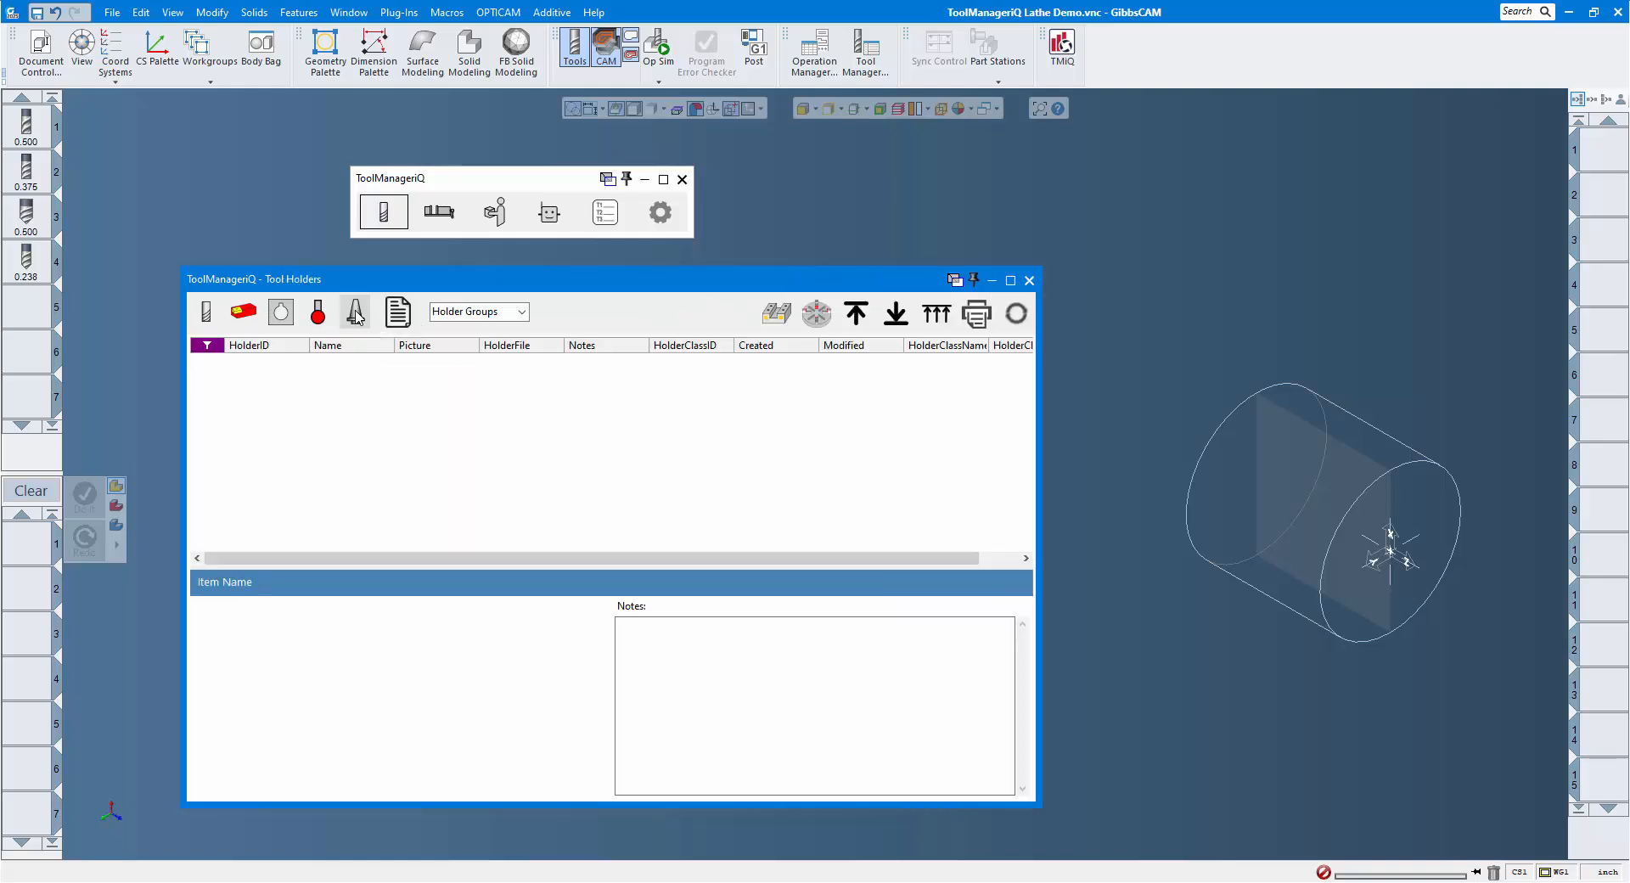
click(1029, 281)
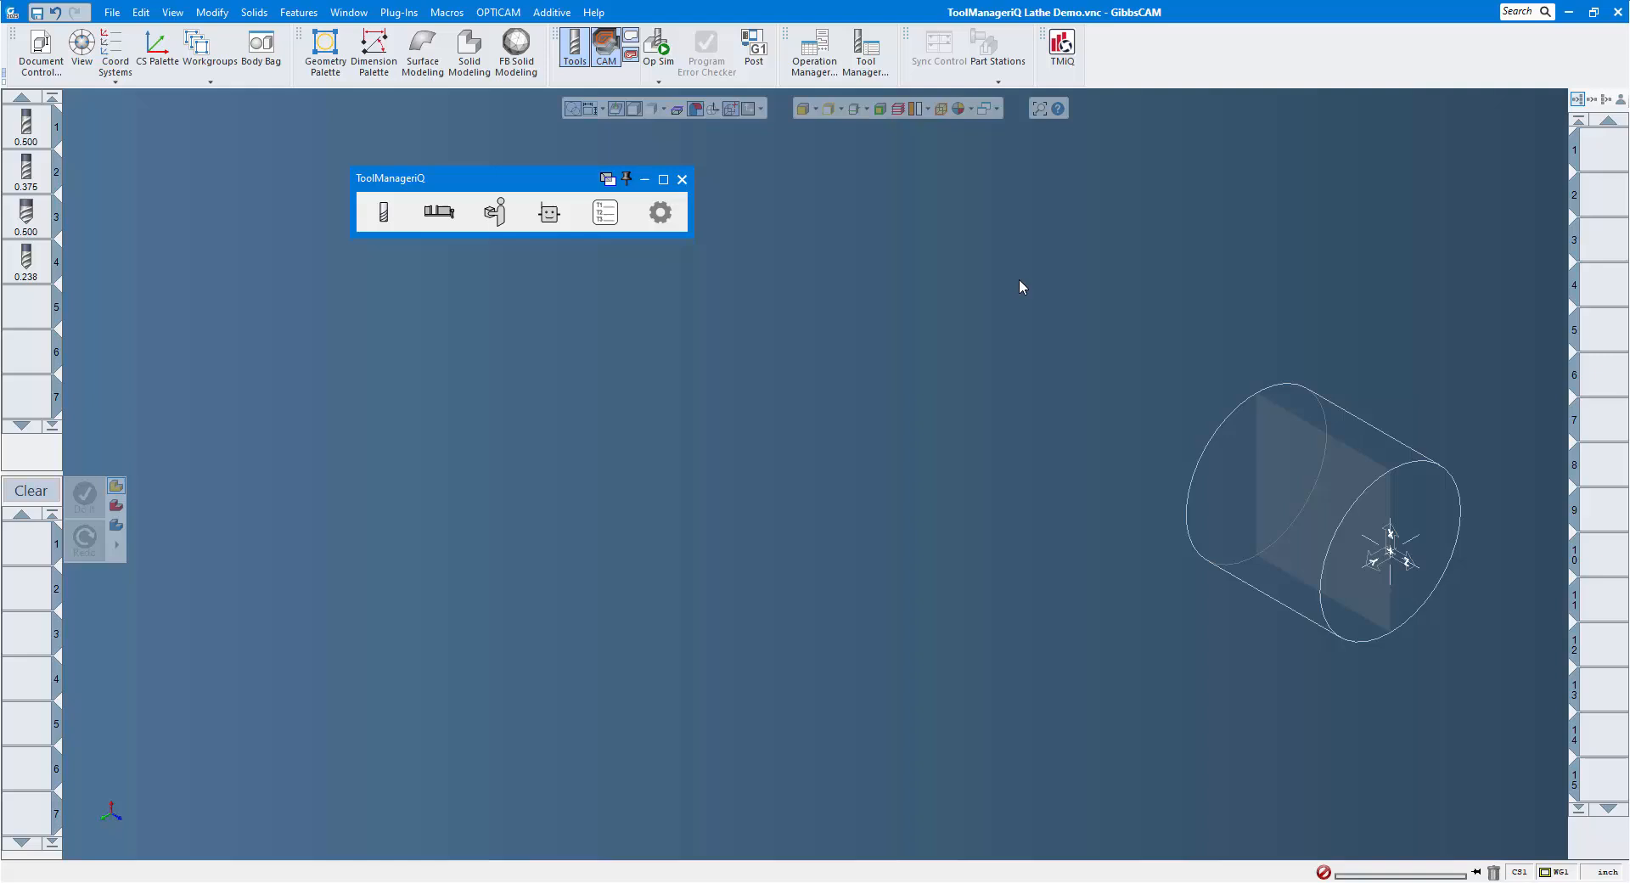
Look over the fixtures and fixture assemblies, the supplier list and the Ask Fritz Anything assistant.
click(439, 212)
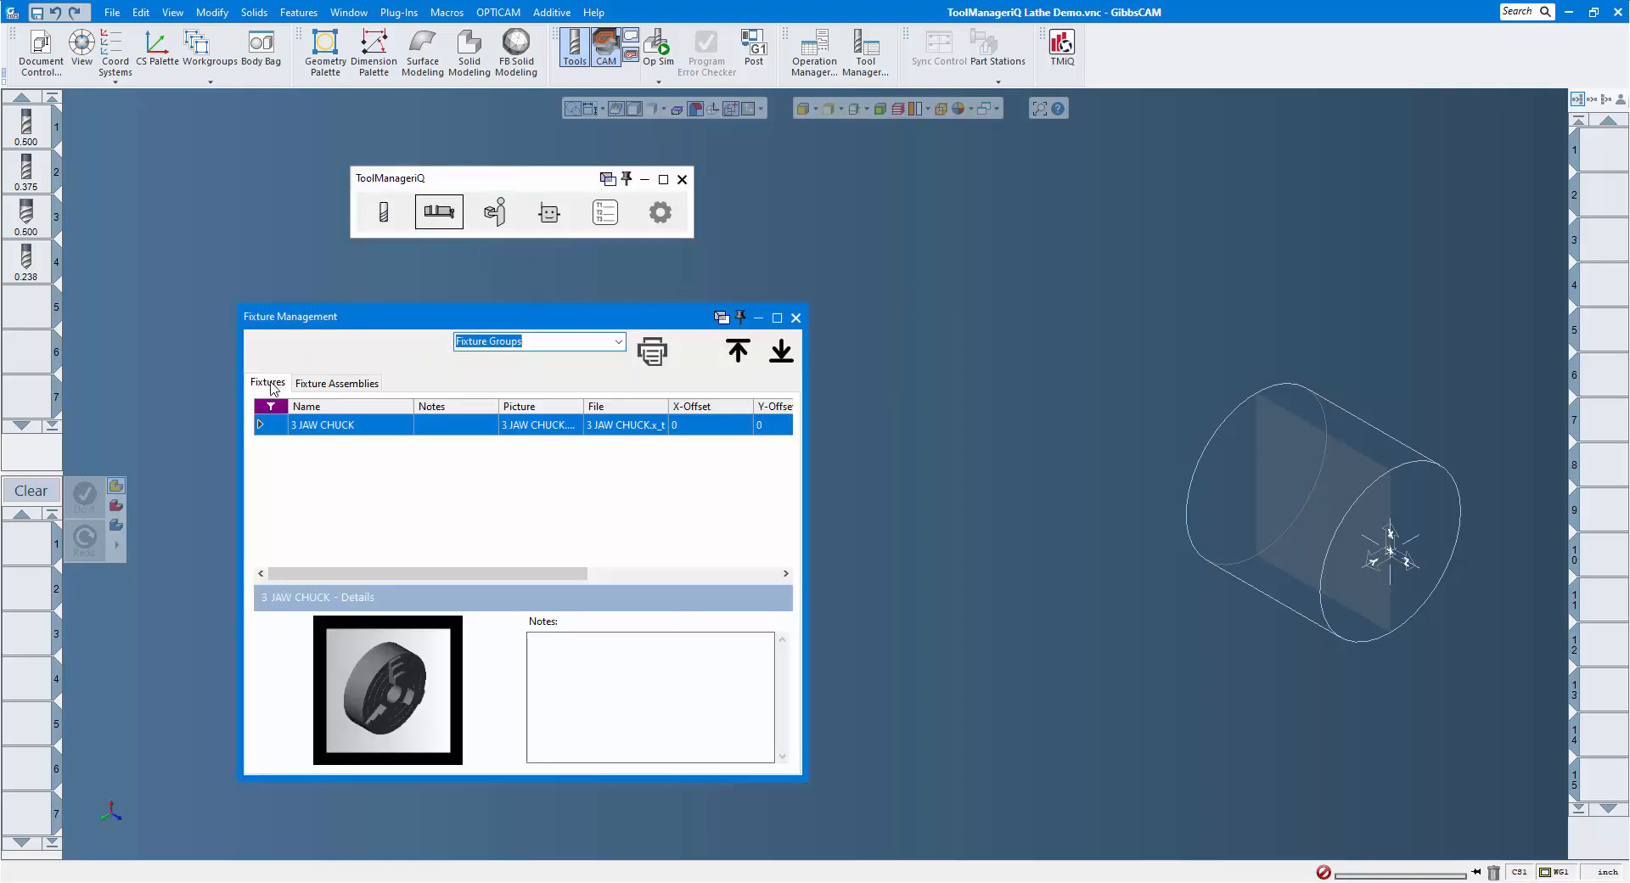
click(331, 386)
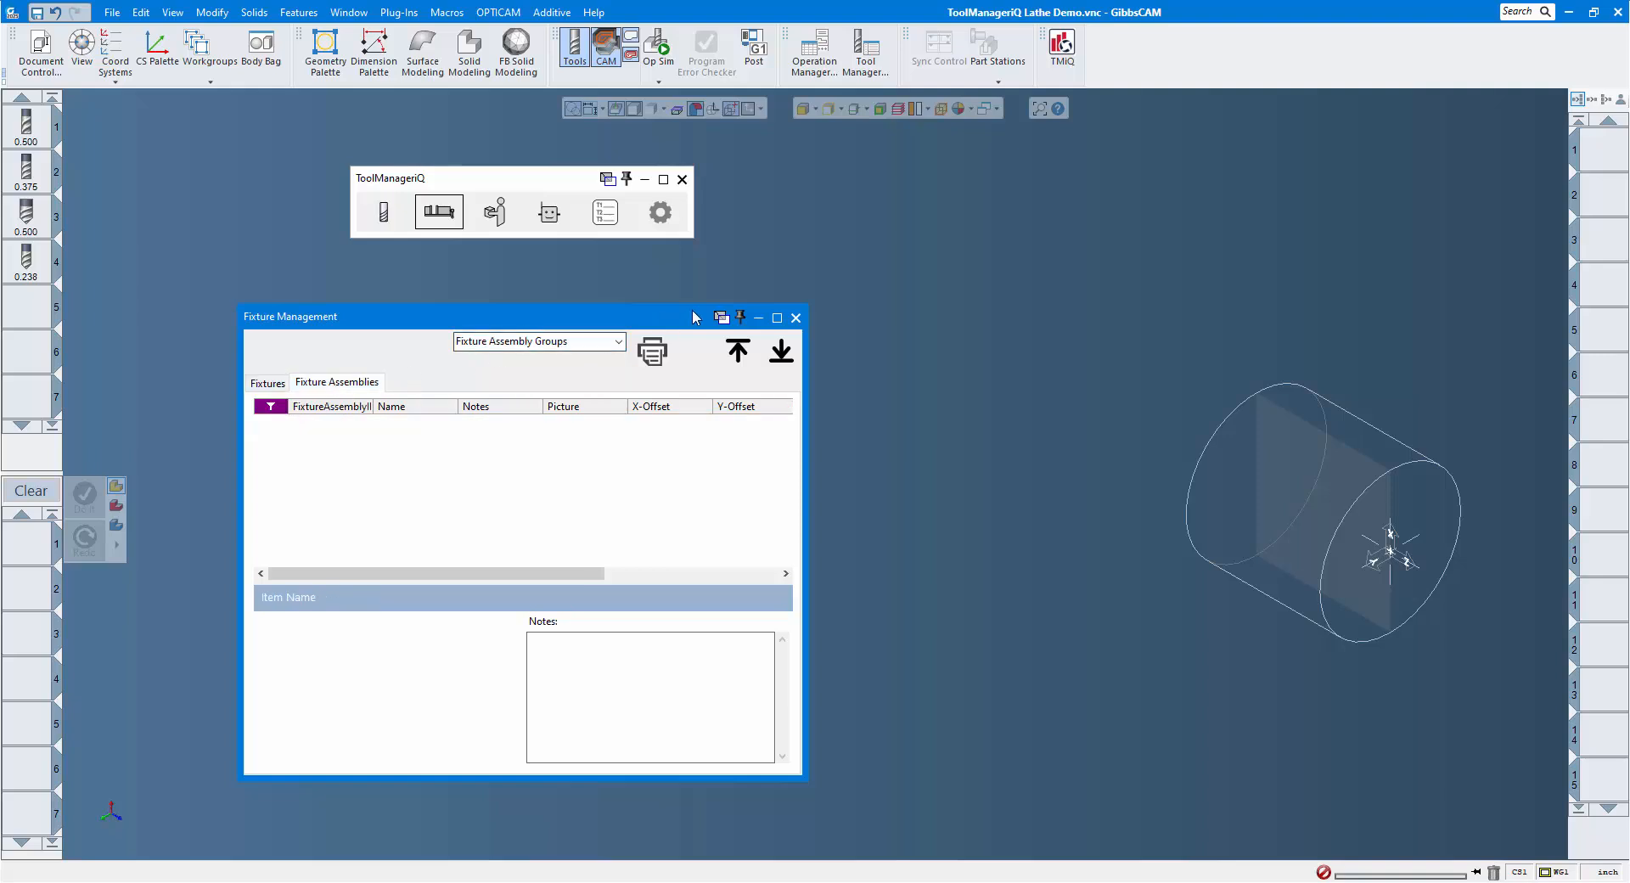
click(795, 318)
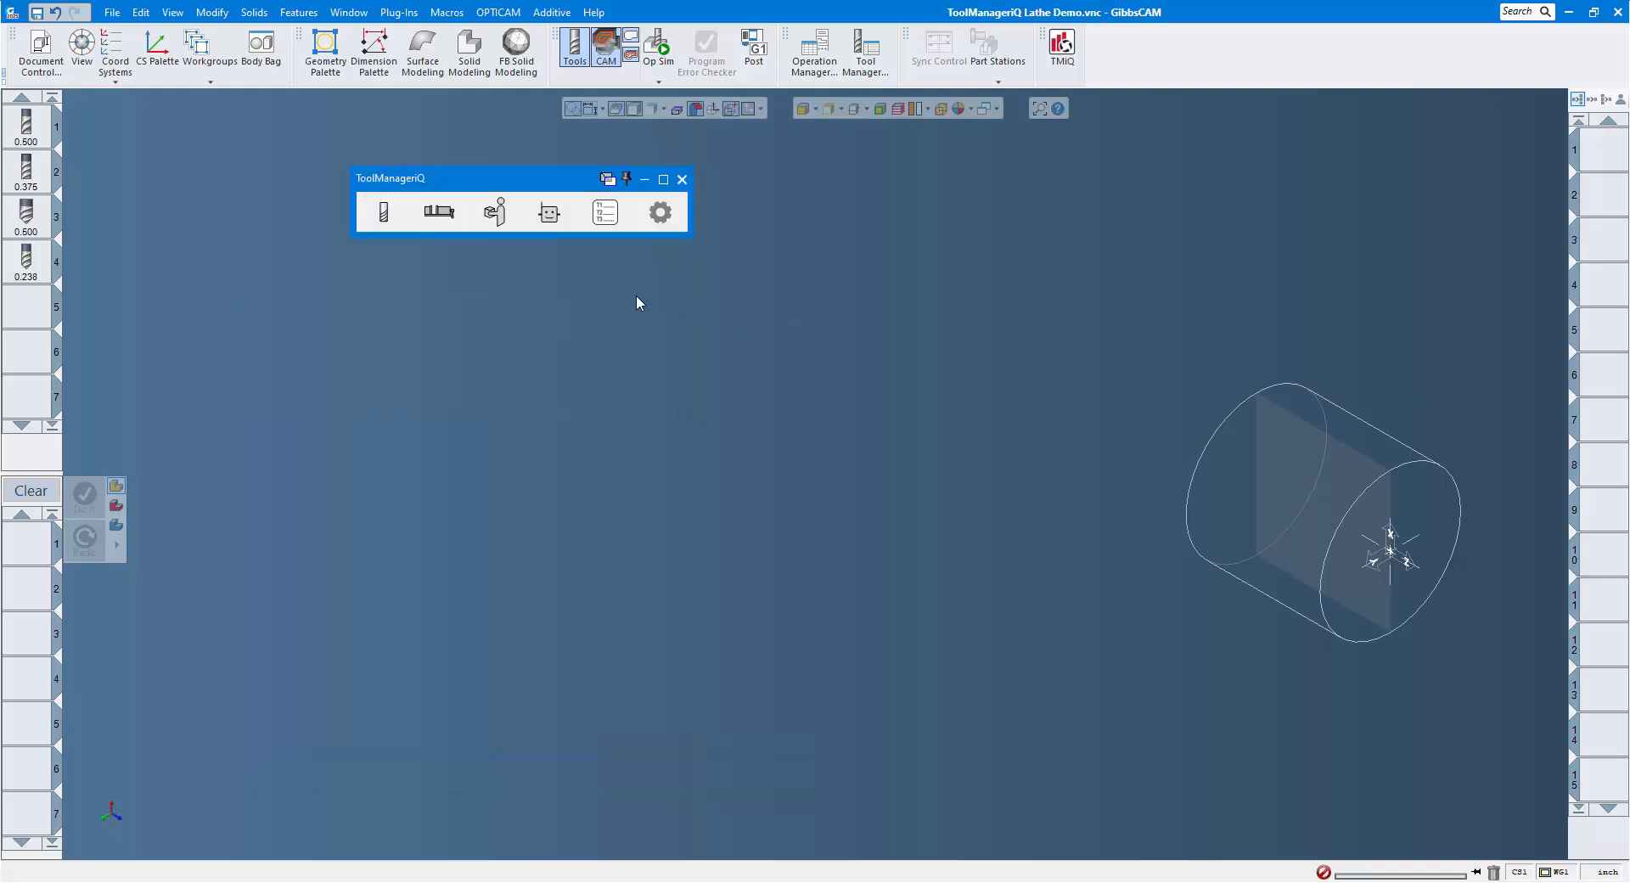
click(495, 217)
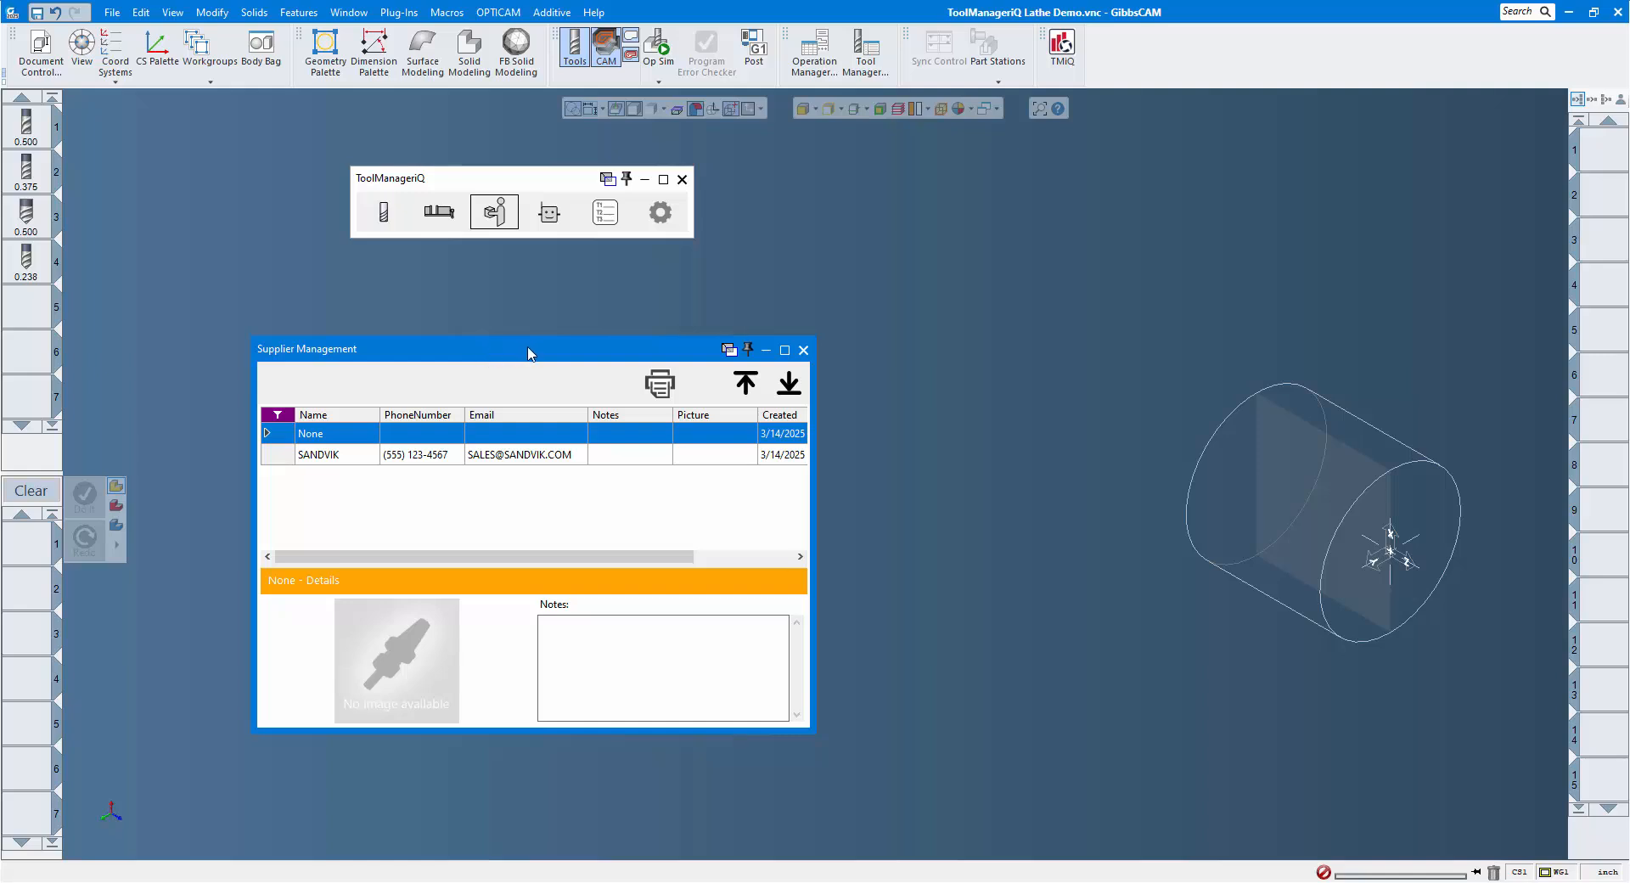
click(802, 351)
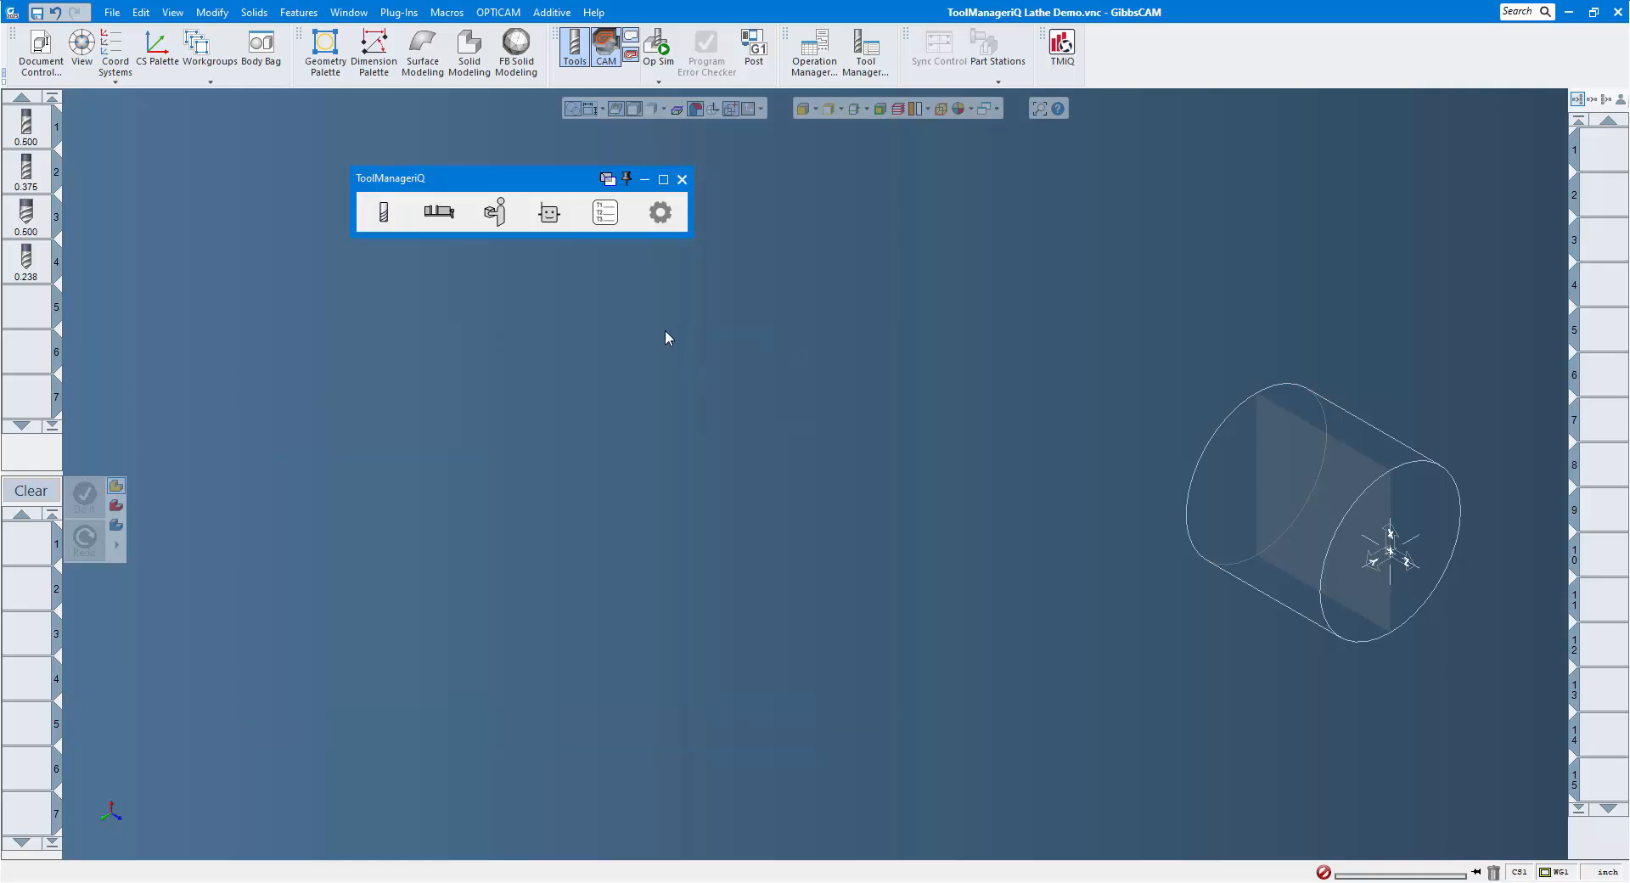
click(549, 214)
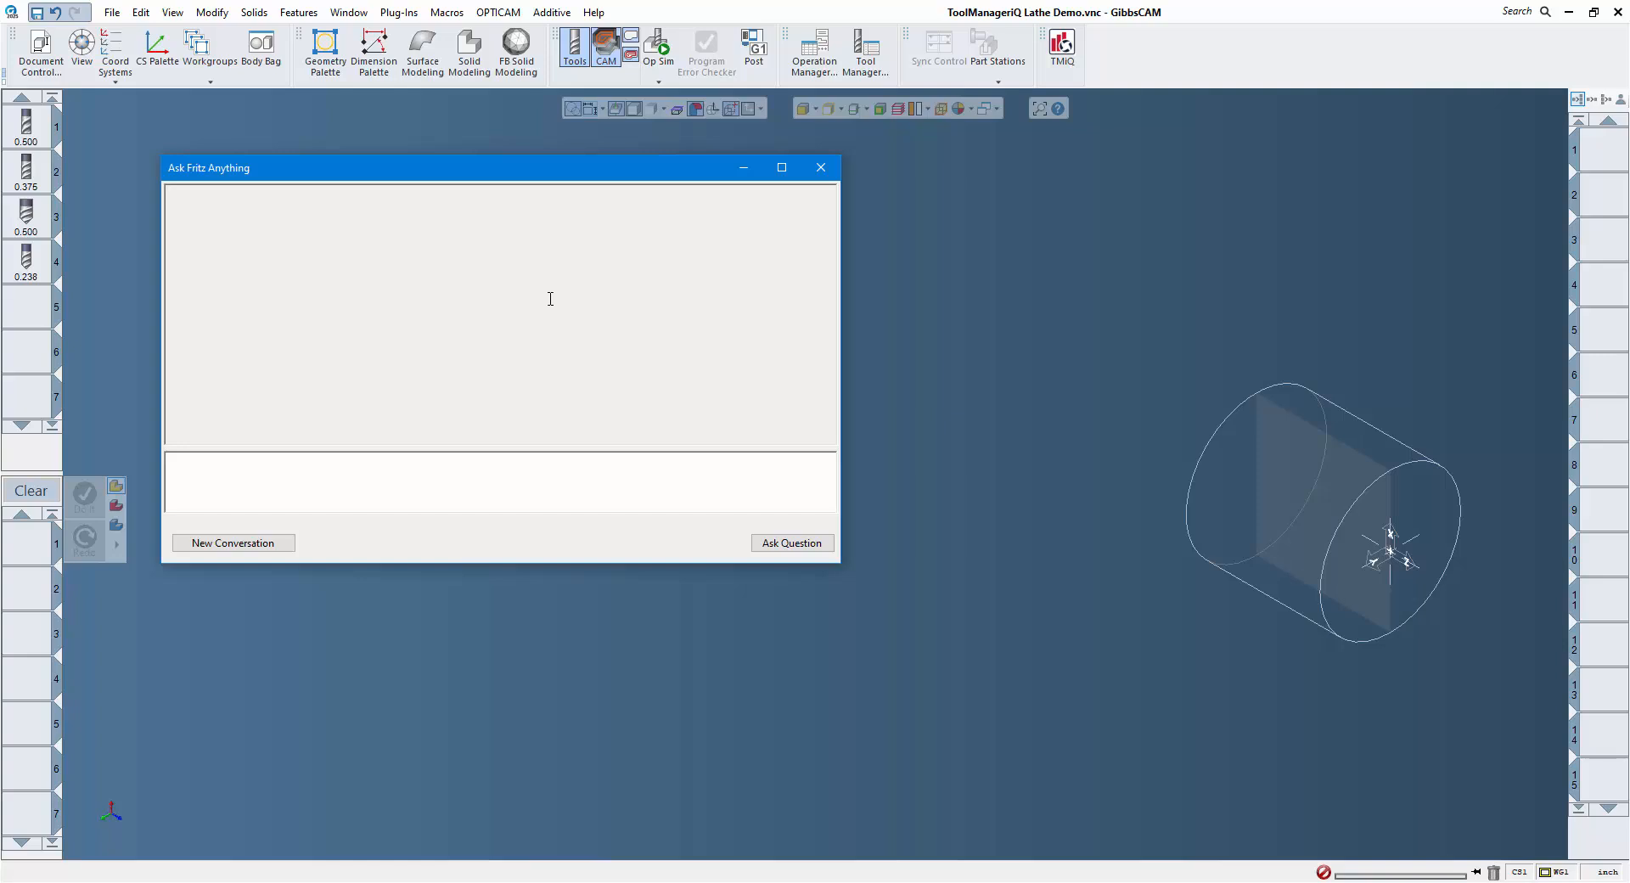
click(821, 169)
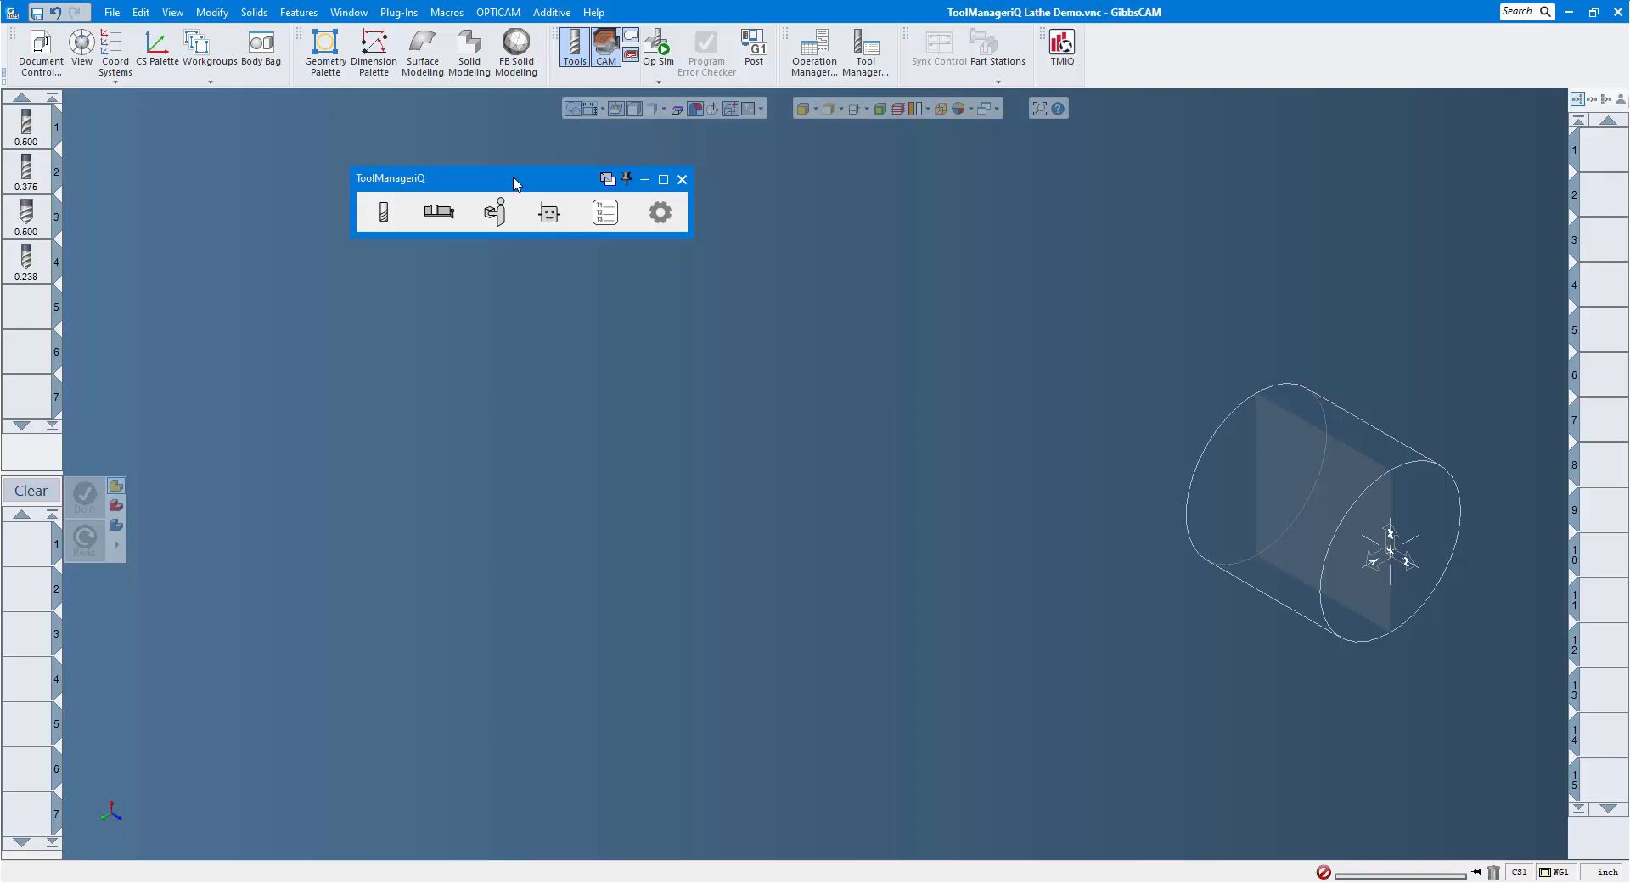
Import the 1/2" roughing end mill from the part's tool list into the ToolManageriQ milling library.
click(384, 214)
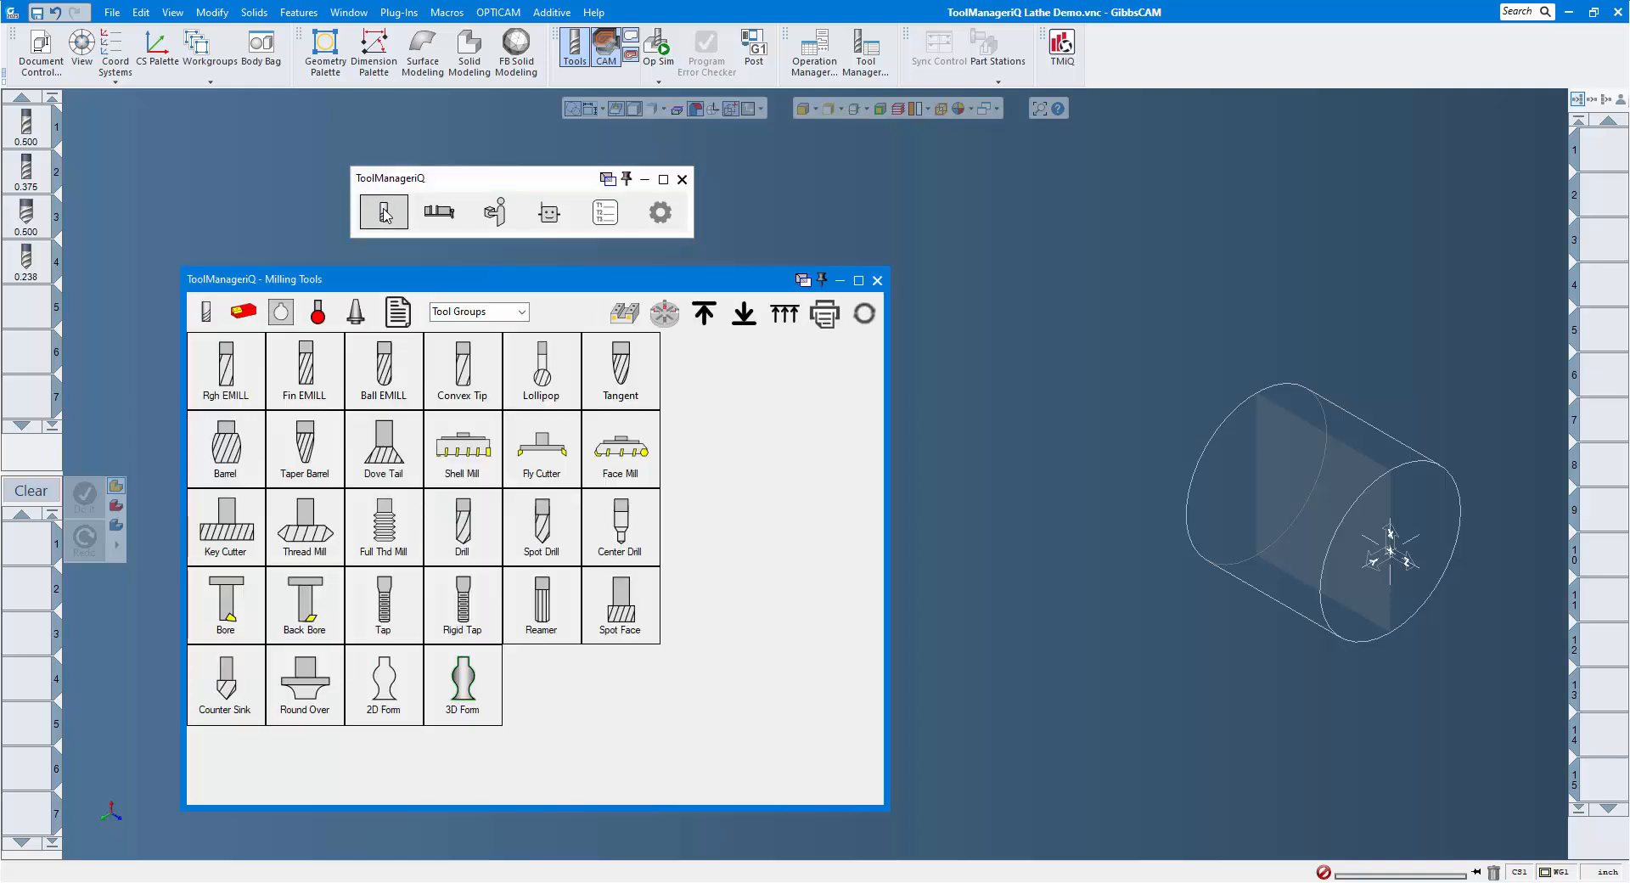
click(26, 129)
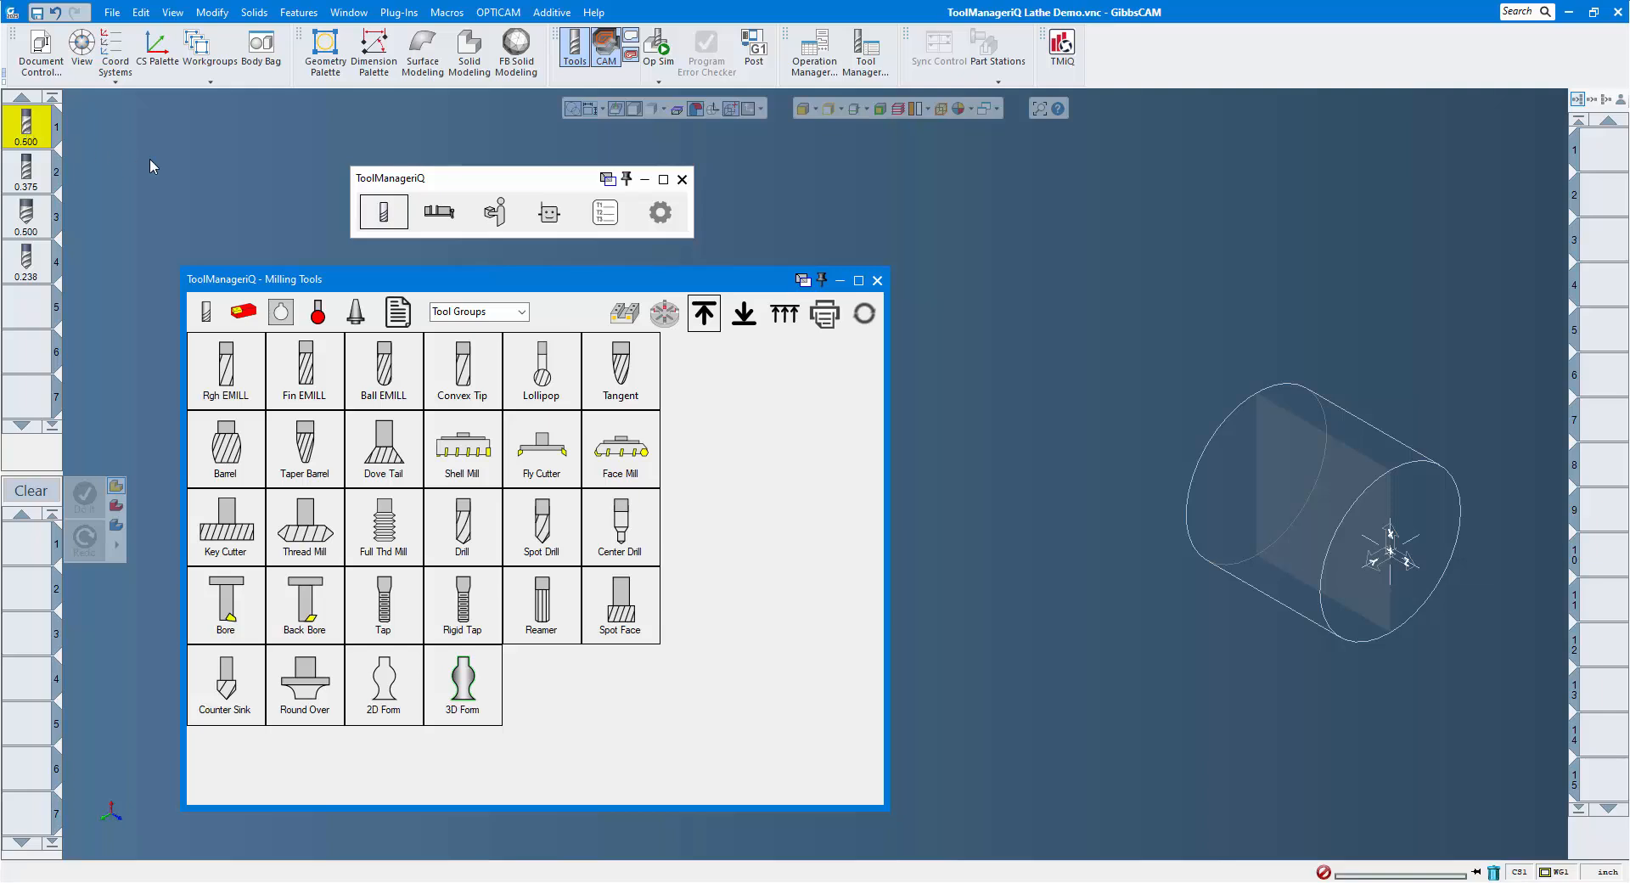
click(747, 319)
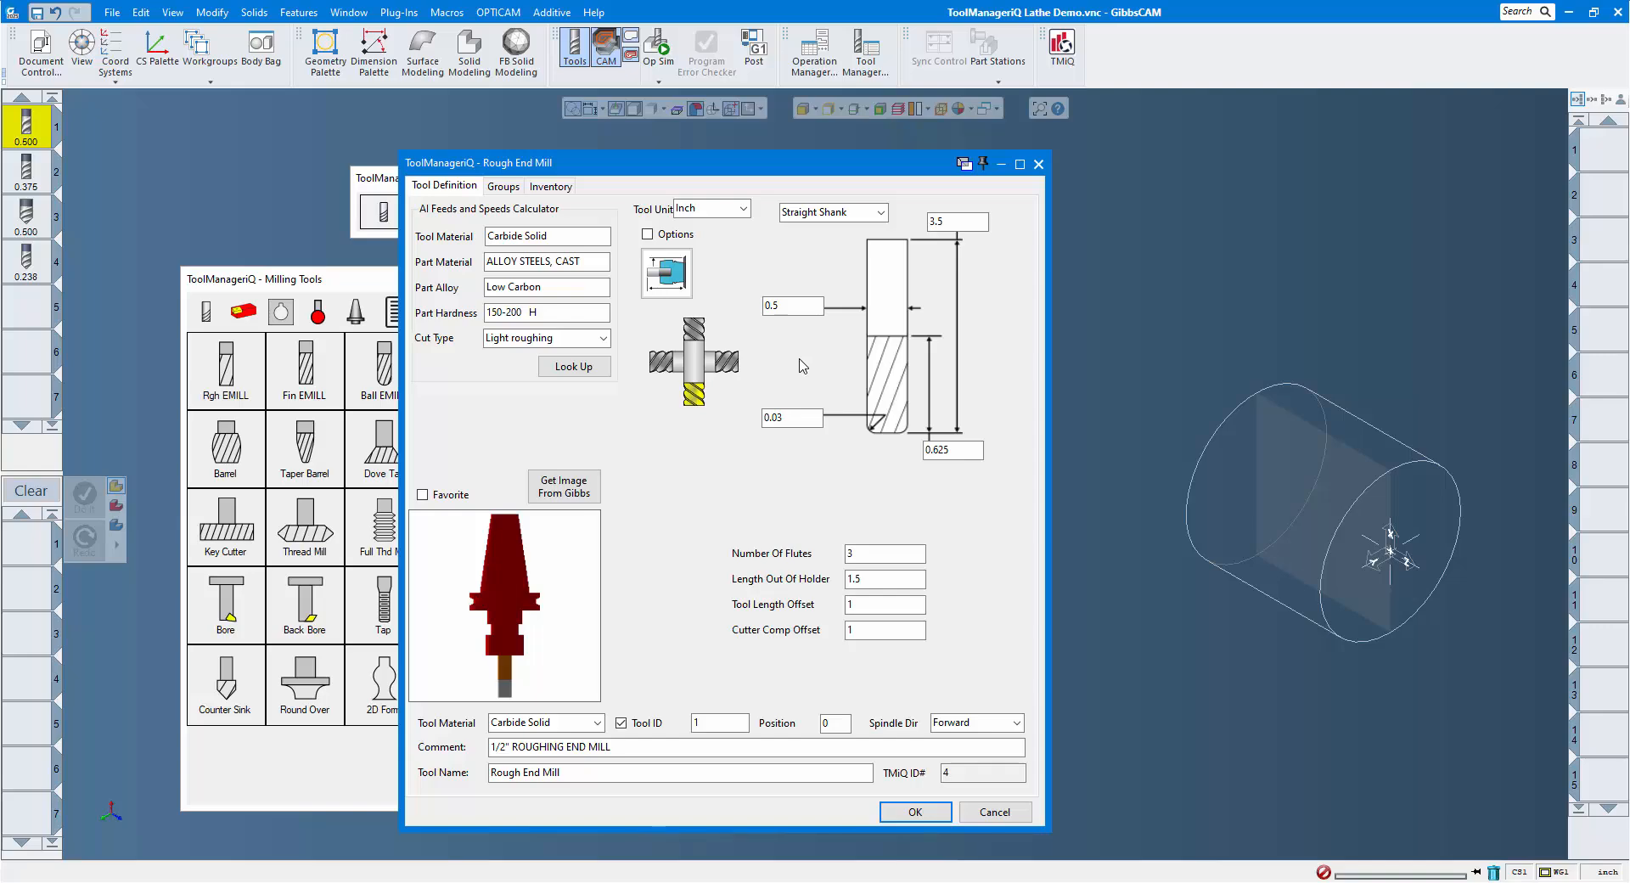
Mark the rough end mill as a favorite and assign it to the MILL TOOLS group.
click(422, 497)
click(509, 188)
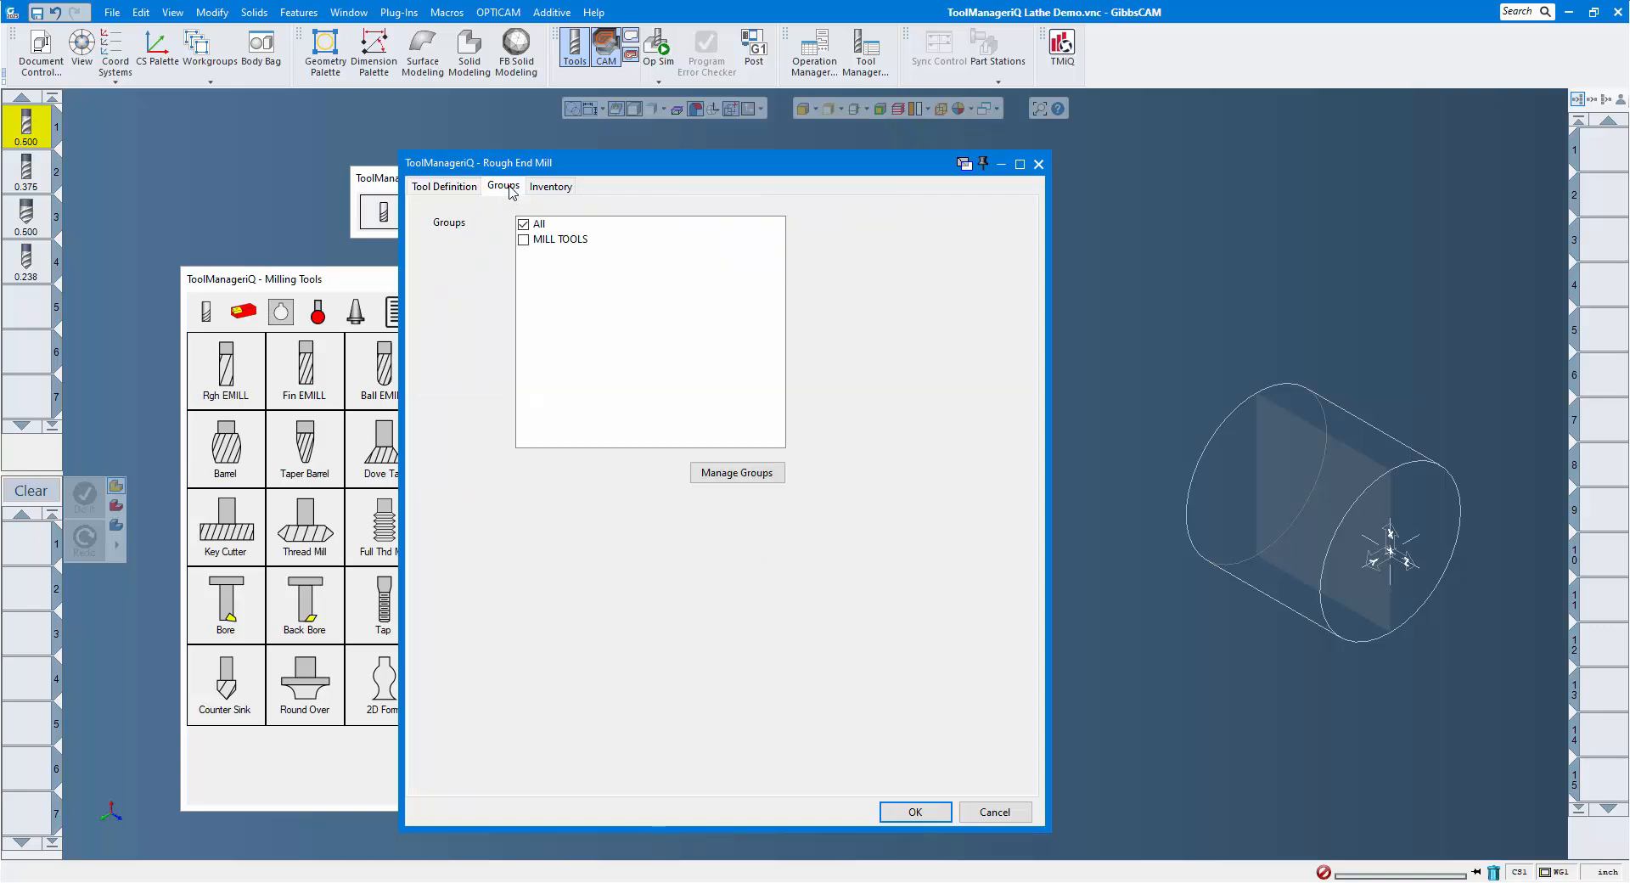
click(524, 241)
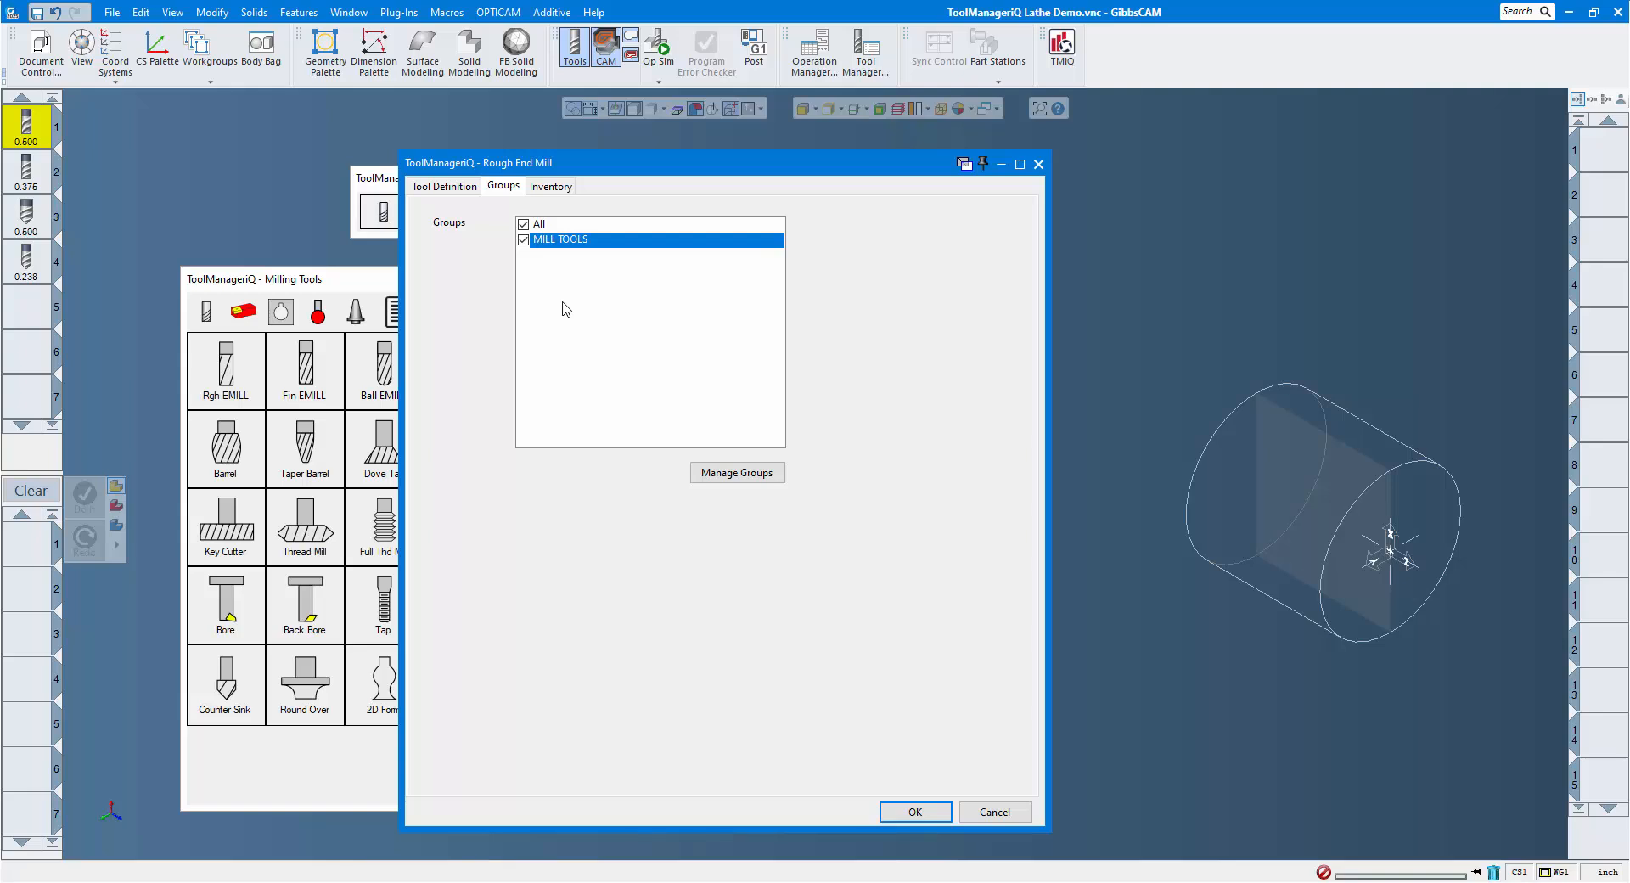
Set the rough end mill's supplier to SANDVIK and its item number to 1234567.
click(554, 188)
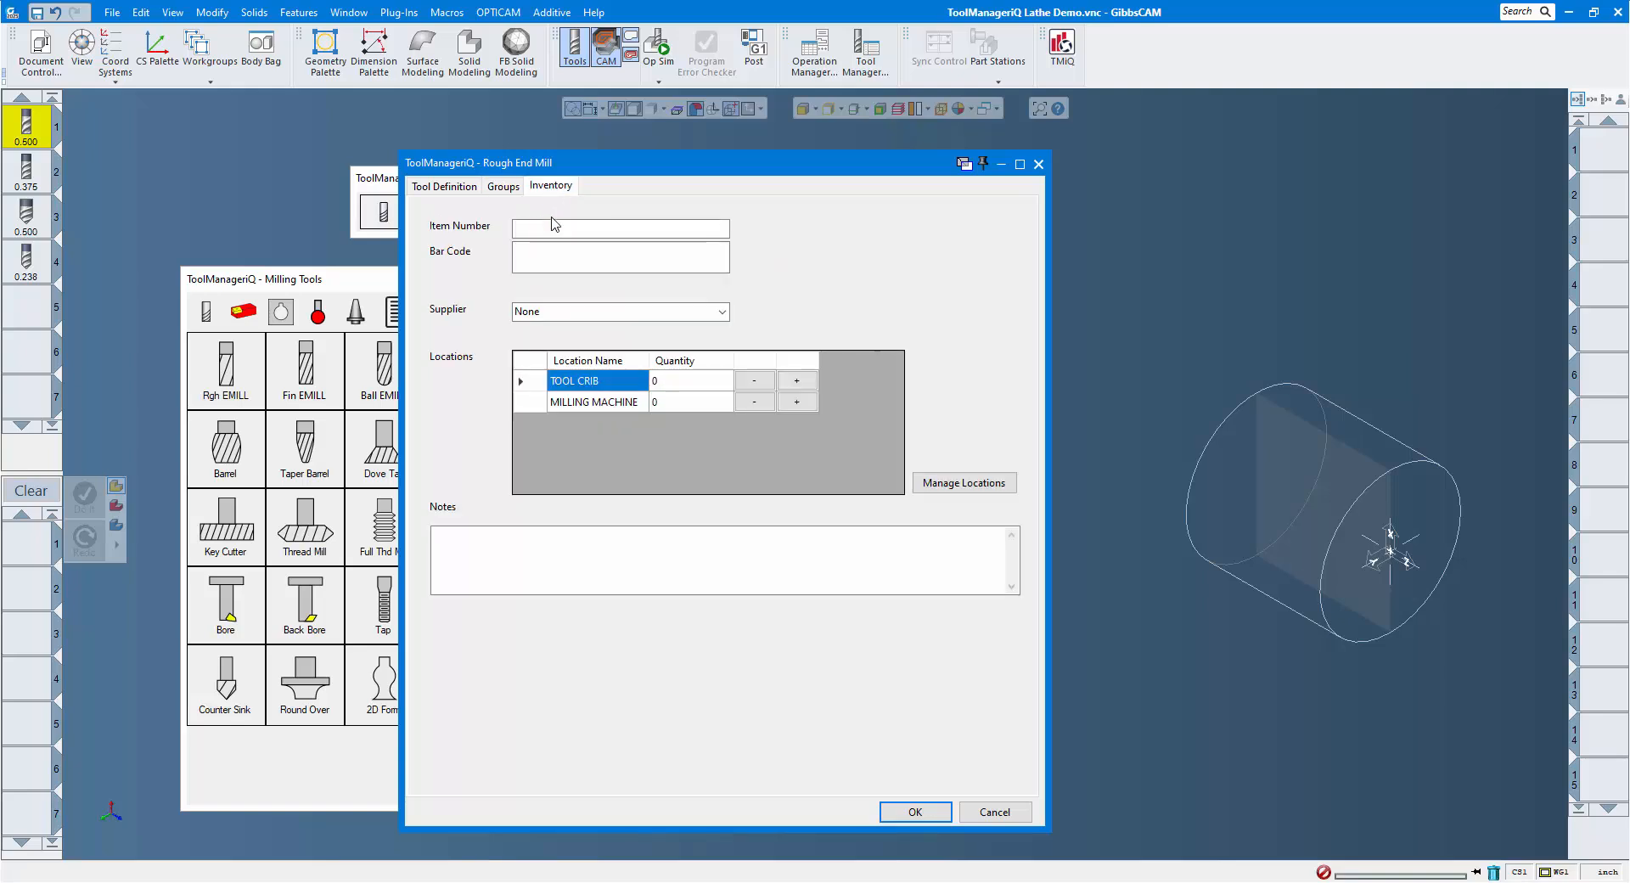
click(723, 313)
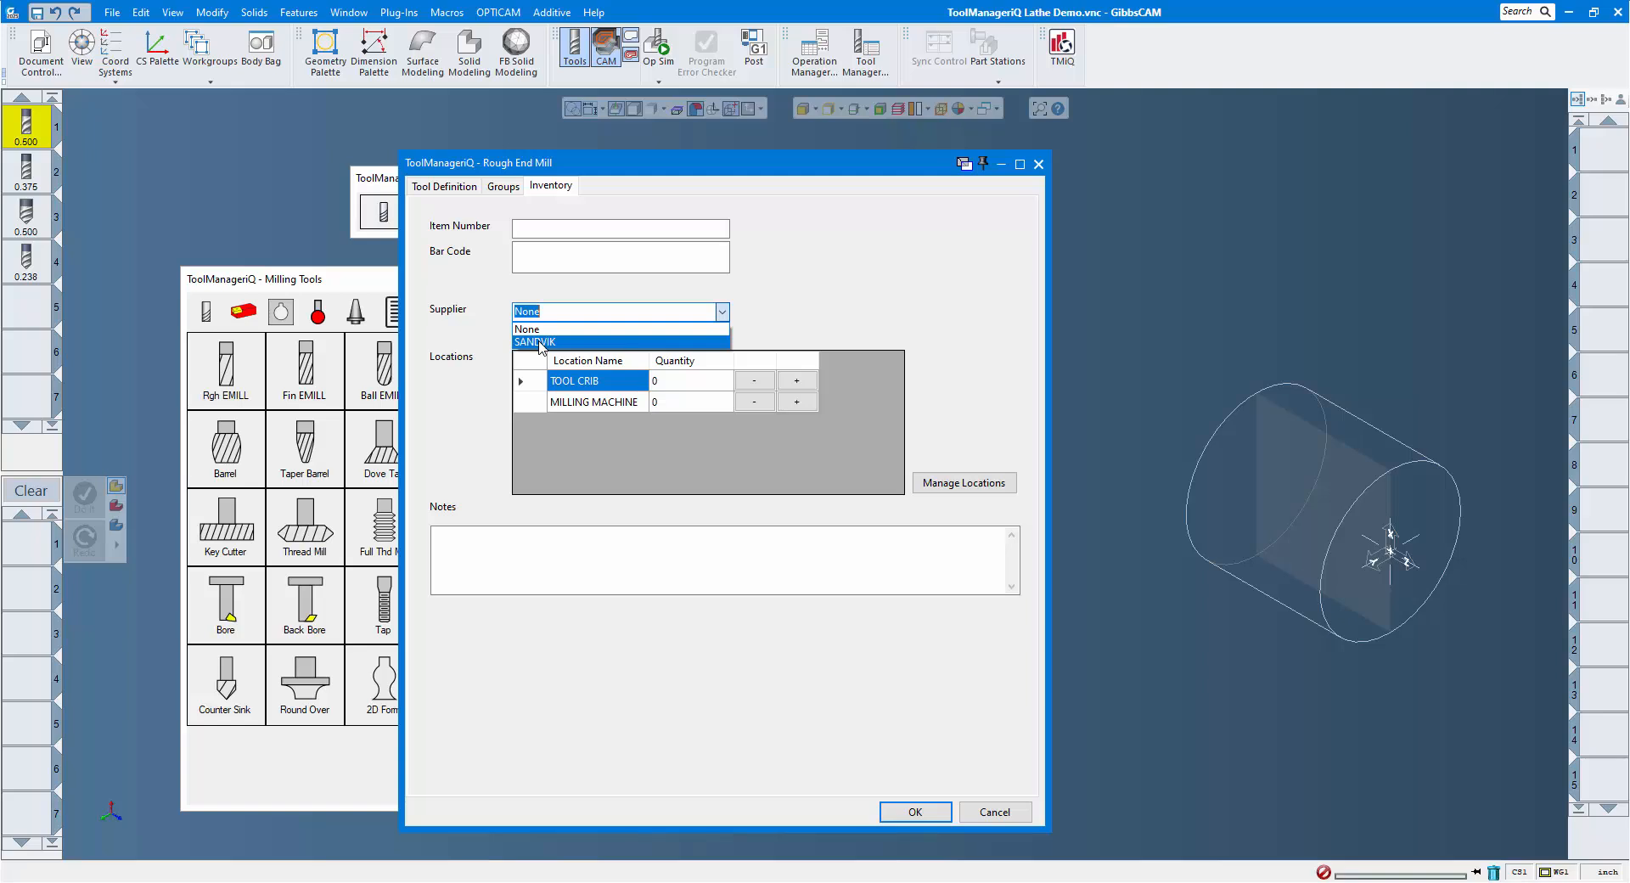
click(540, 343)
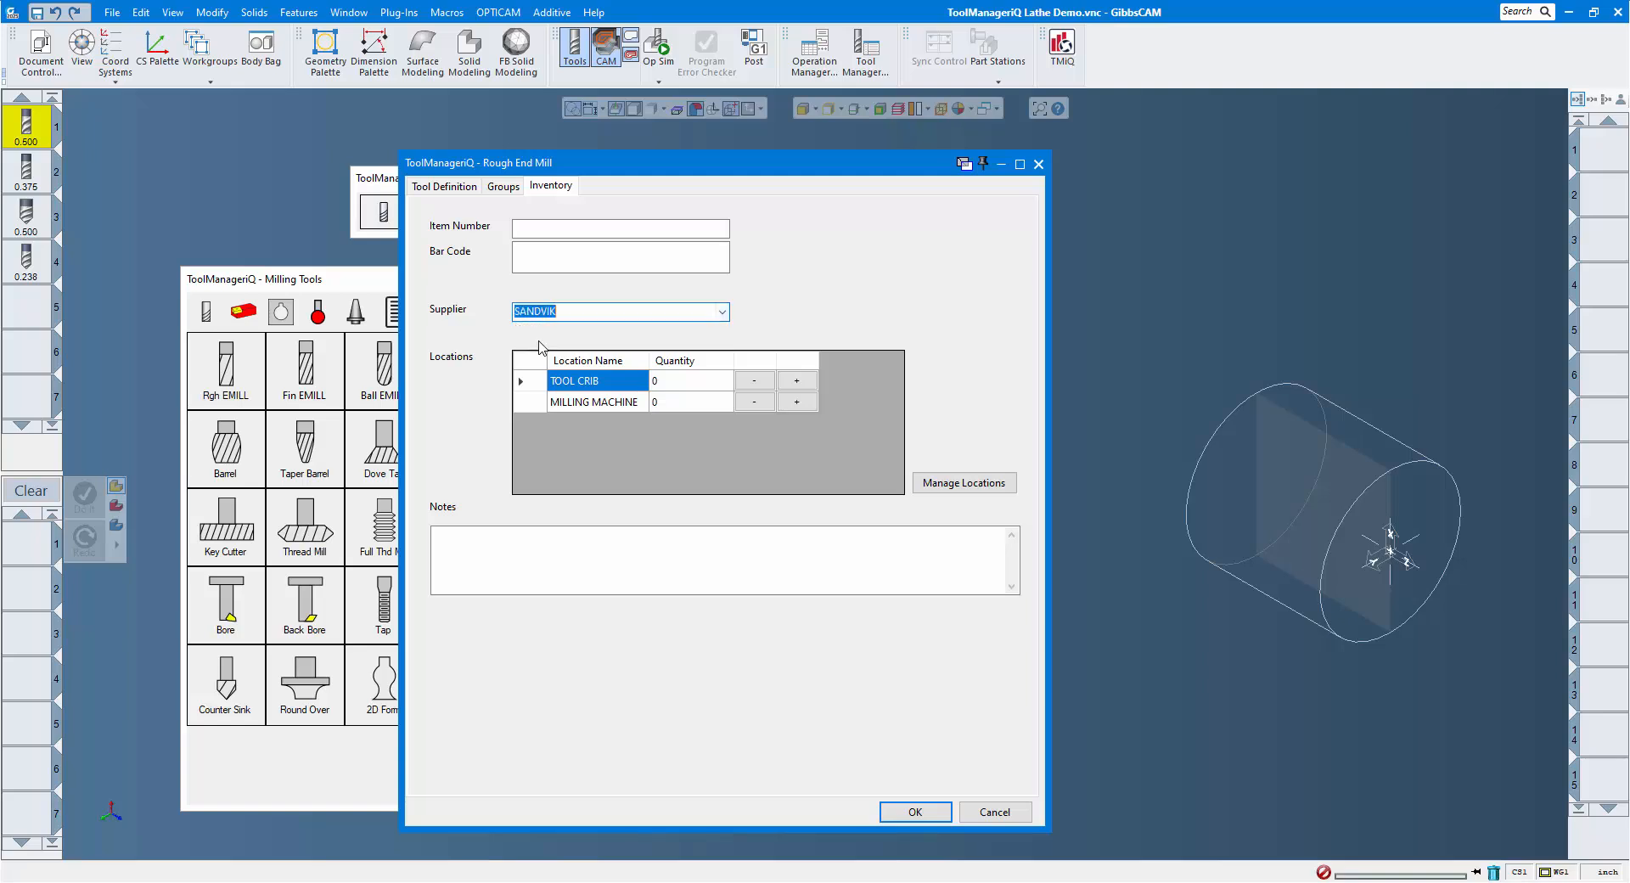
click(614, 229)
text(1234567)
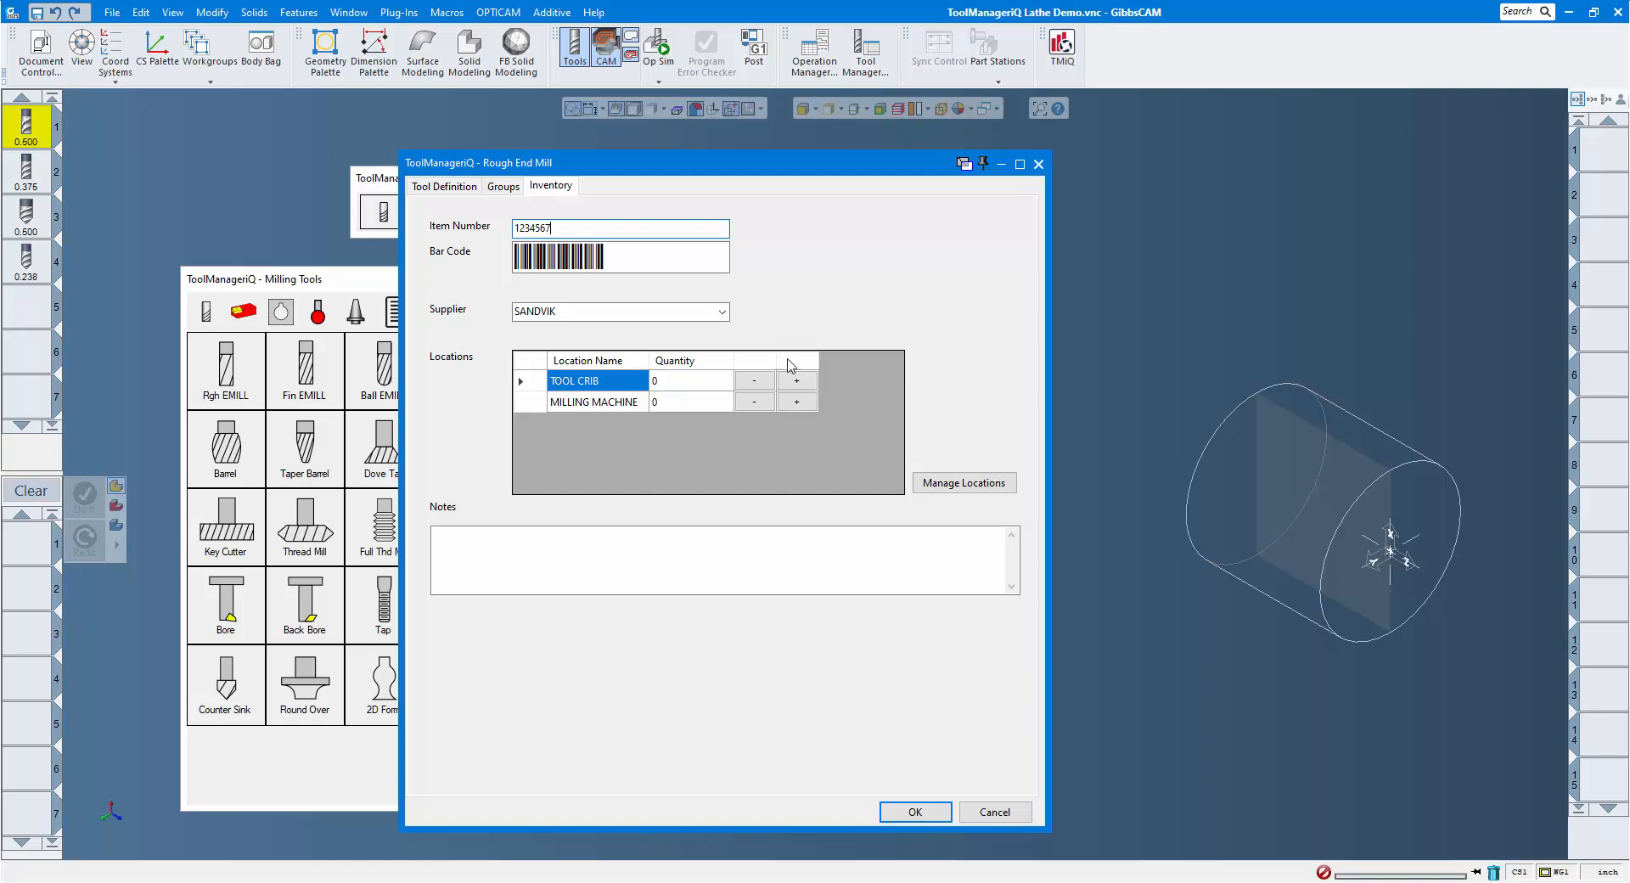
Set the end mill's stock to 3 in TOOL CRIB and 1 in MILLING MACHINE, and save the tool.
click(797, 382)
click(798, 382)
click(797, 382)
click(797, 402)
click(915, 812)
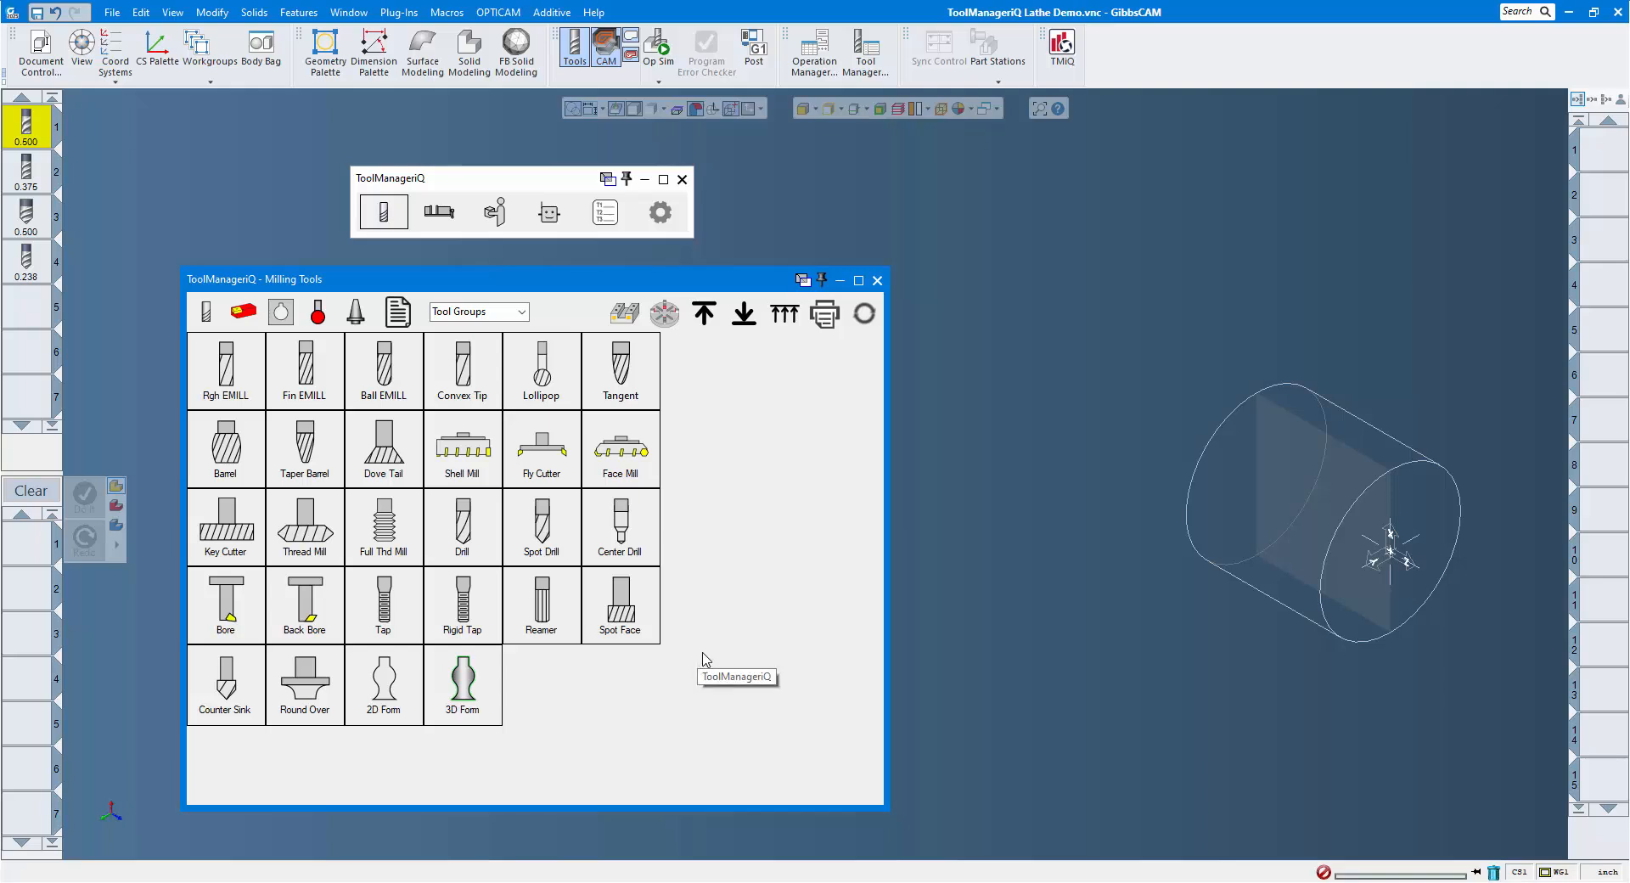
Import the 3/8" finishing end mill, 1/2" spot drill and B drill together into the existing MILL TOOLS group.
click(28, 167)
shift+click(28, 260)
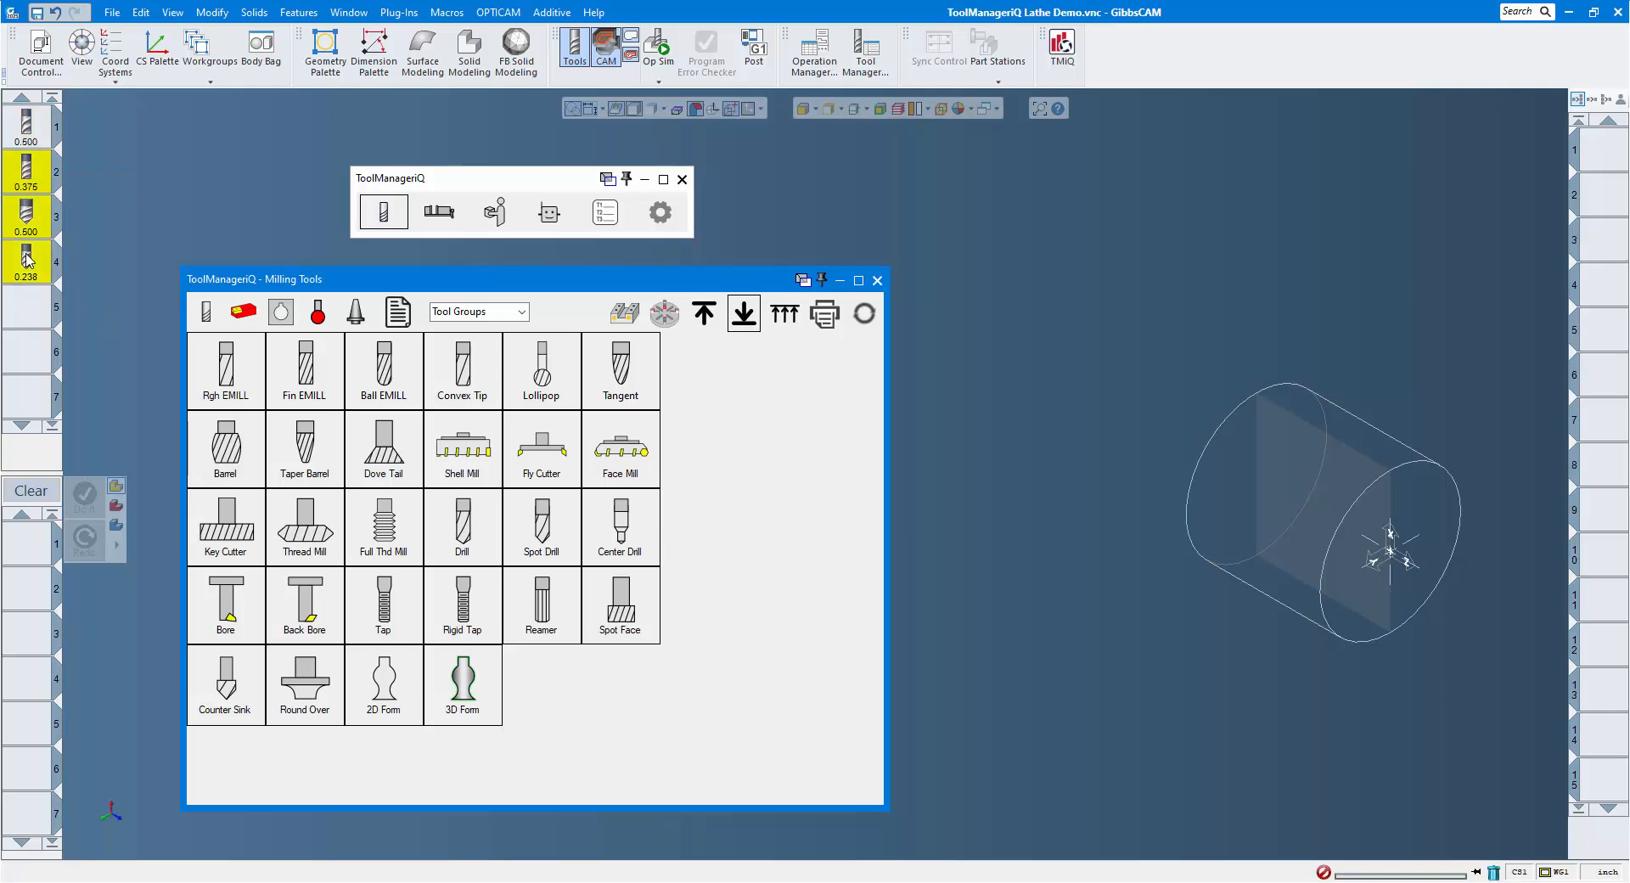
click(744, 316)
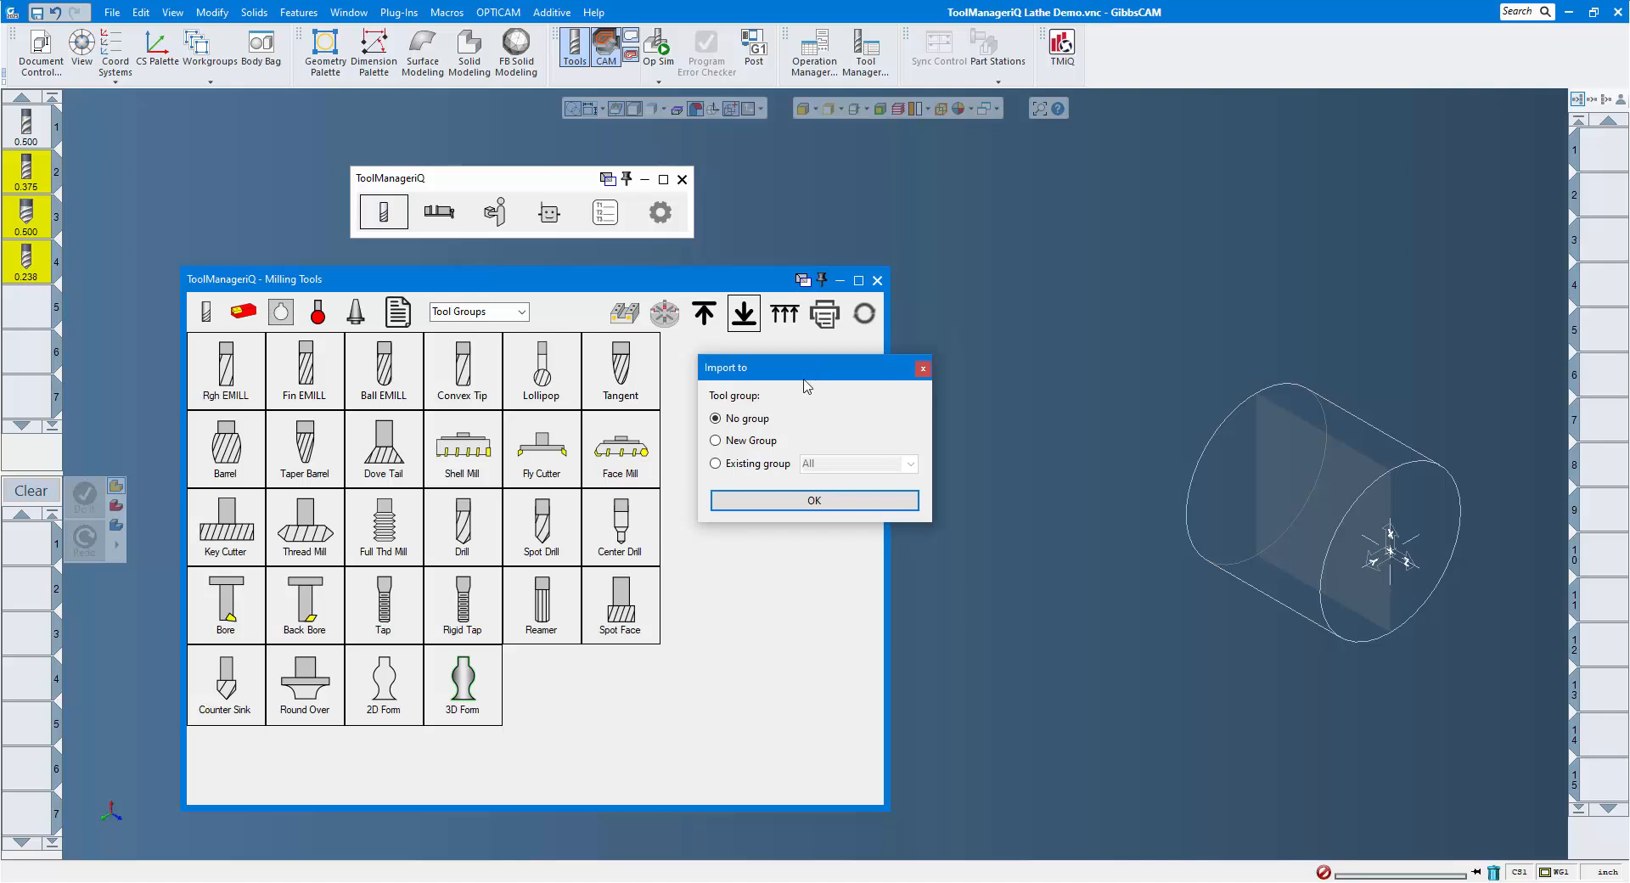
click(717, 463)
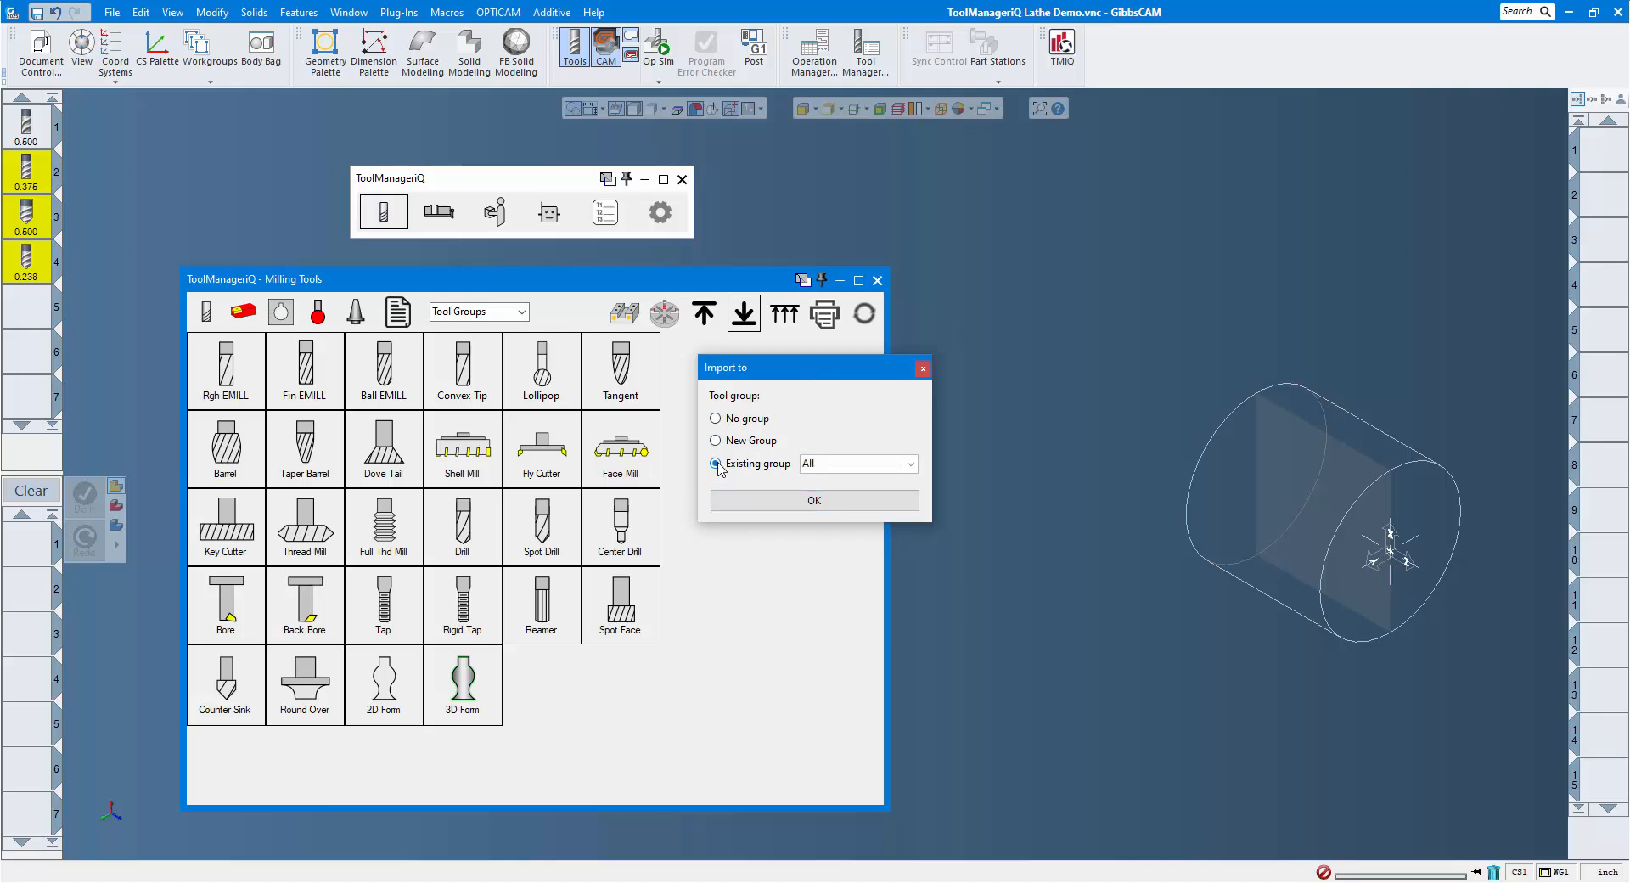
click(910, 467)
click(836, 494)
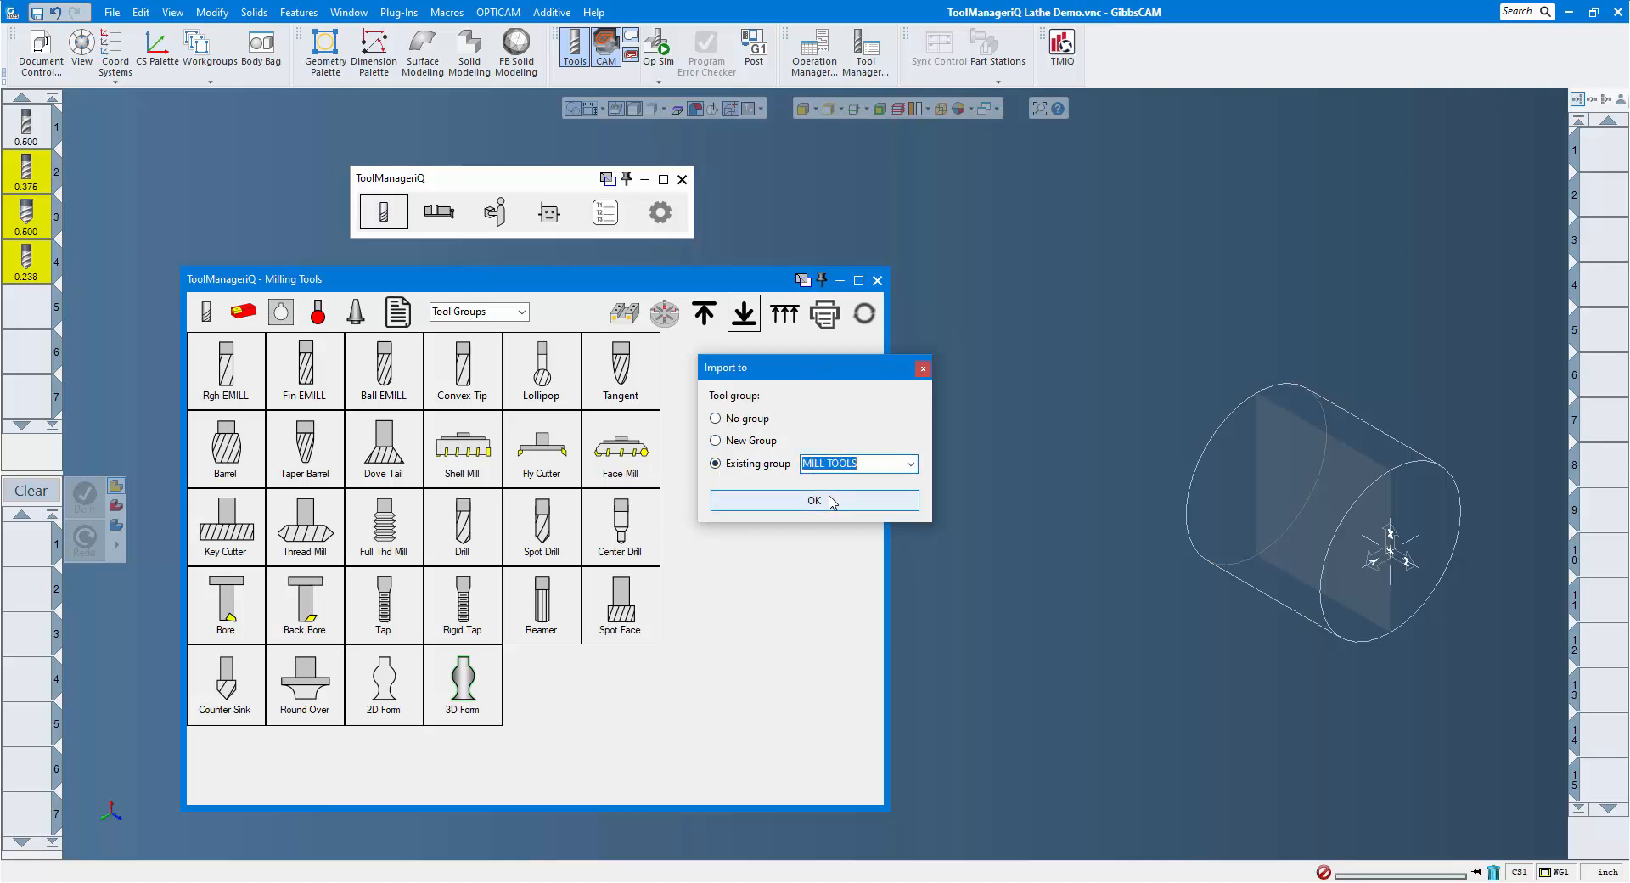
click(814, 503)
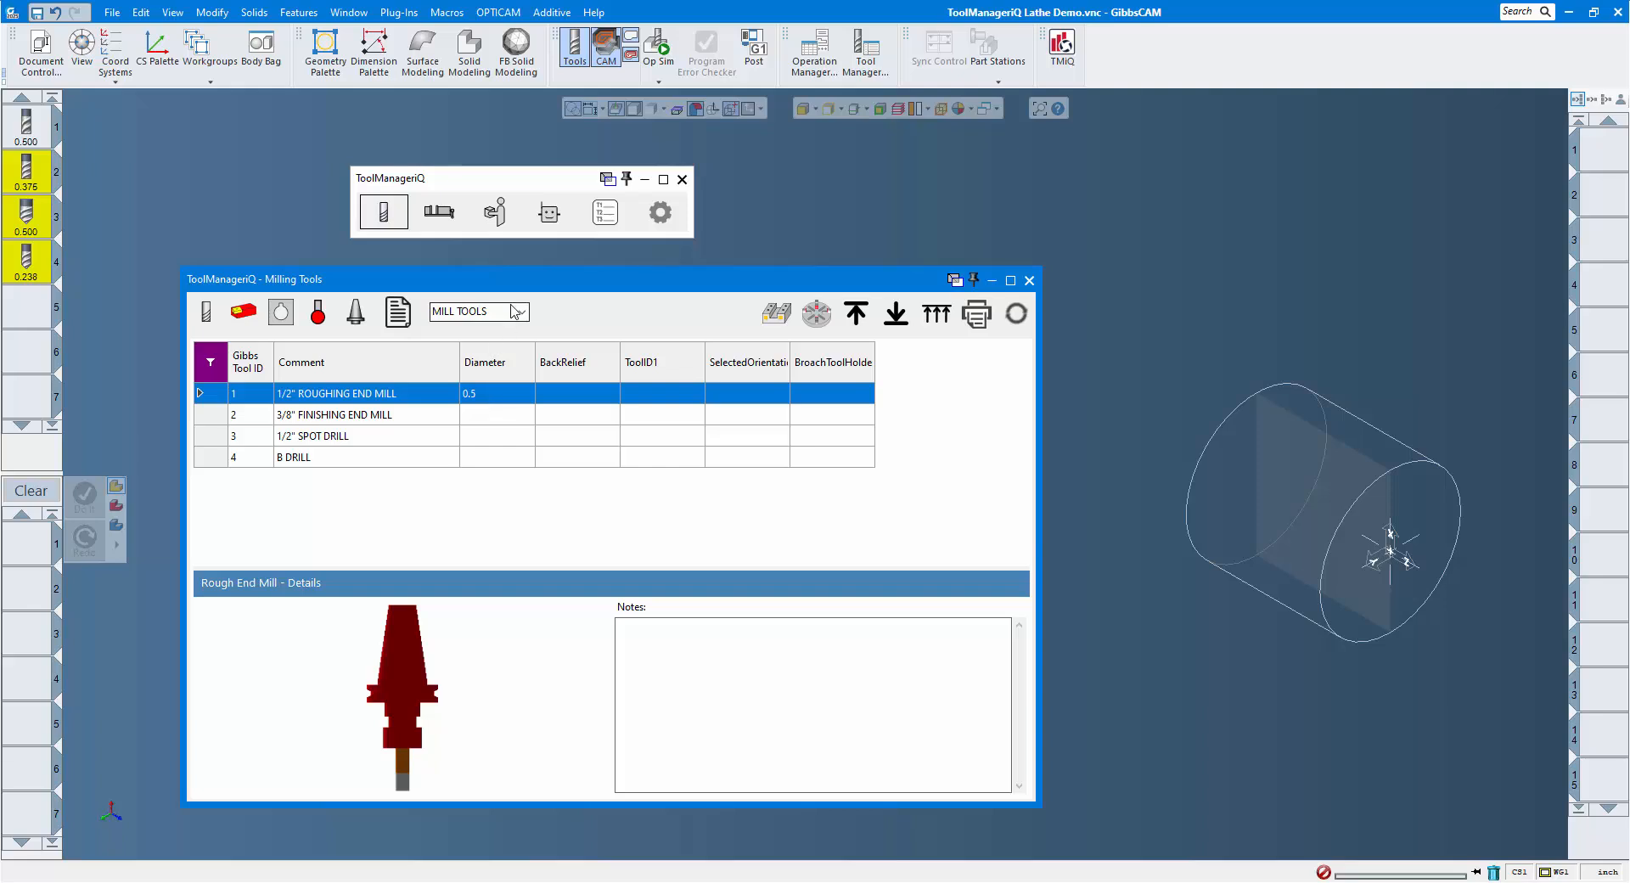
Review the tools in the MILL TOOLS group and the tool holder list, and close the tool library.
click(518, 312)
click(521, 314)
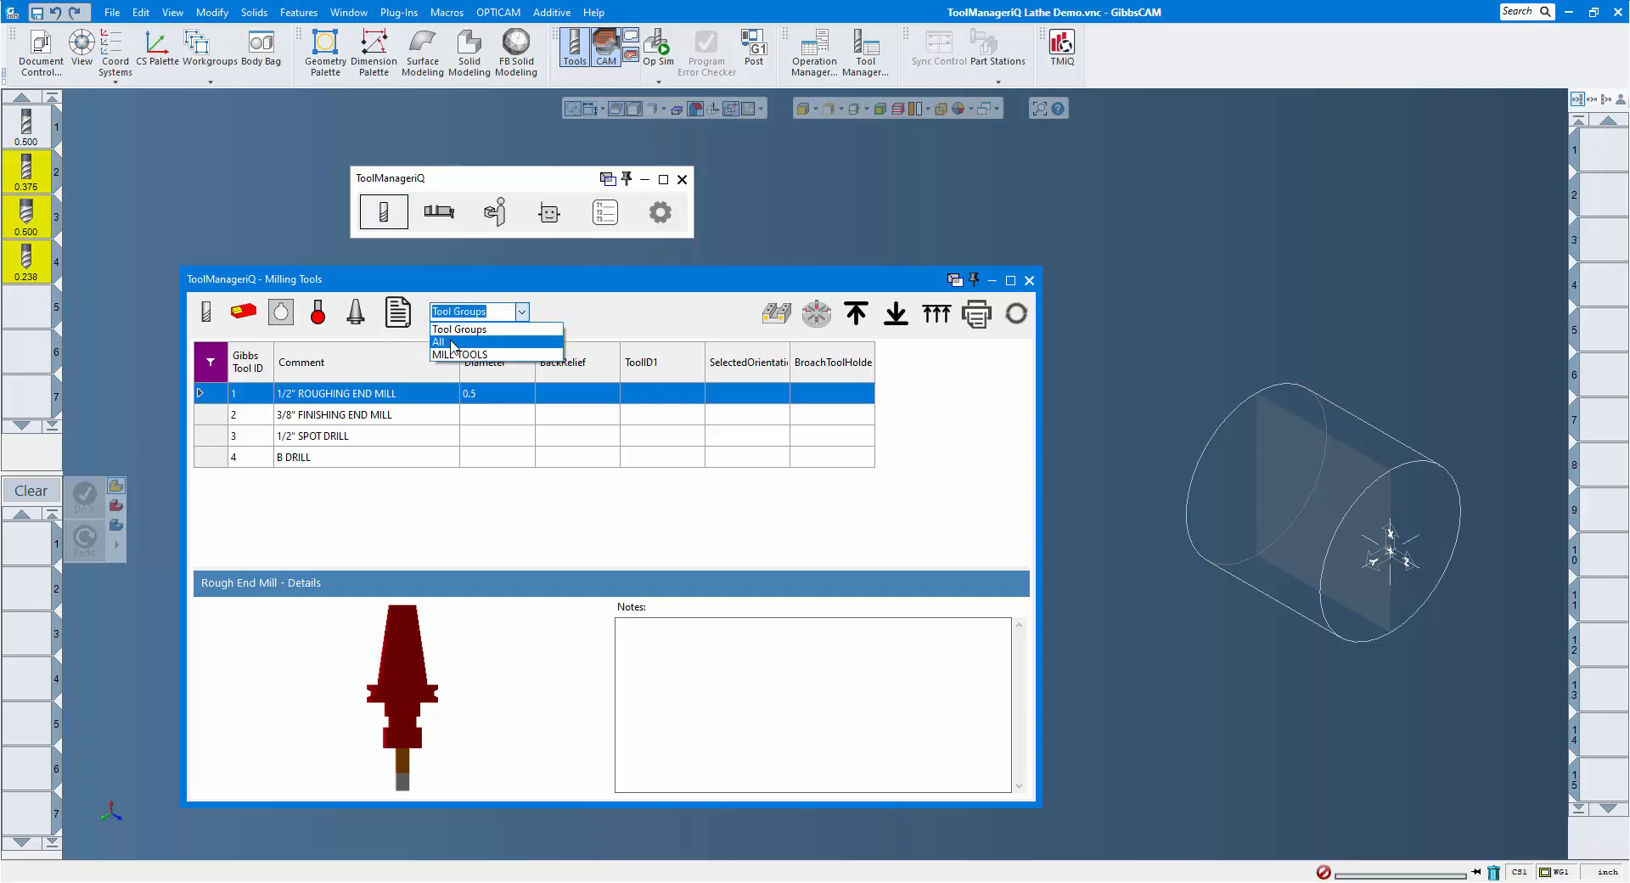
click(469, 527)
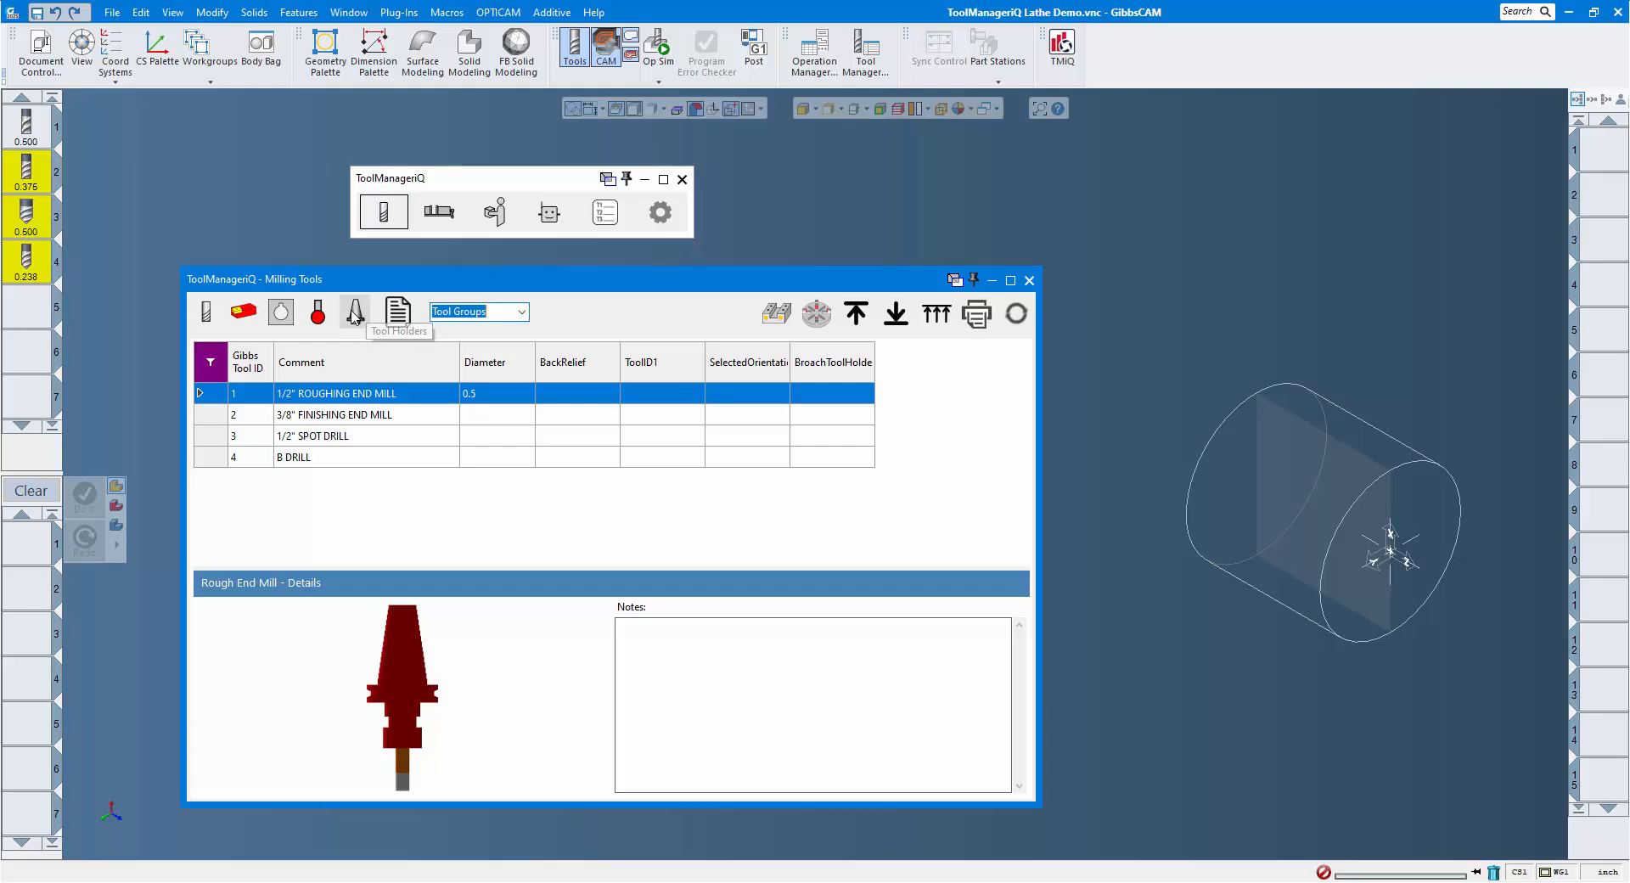
click(357, 314)
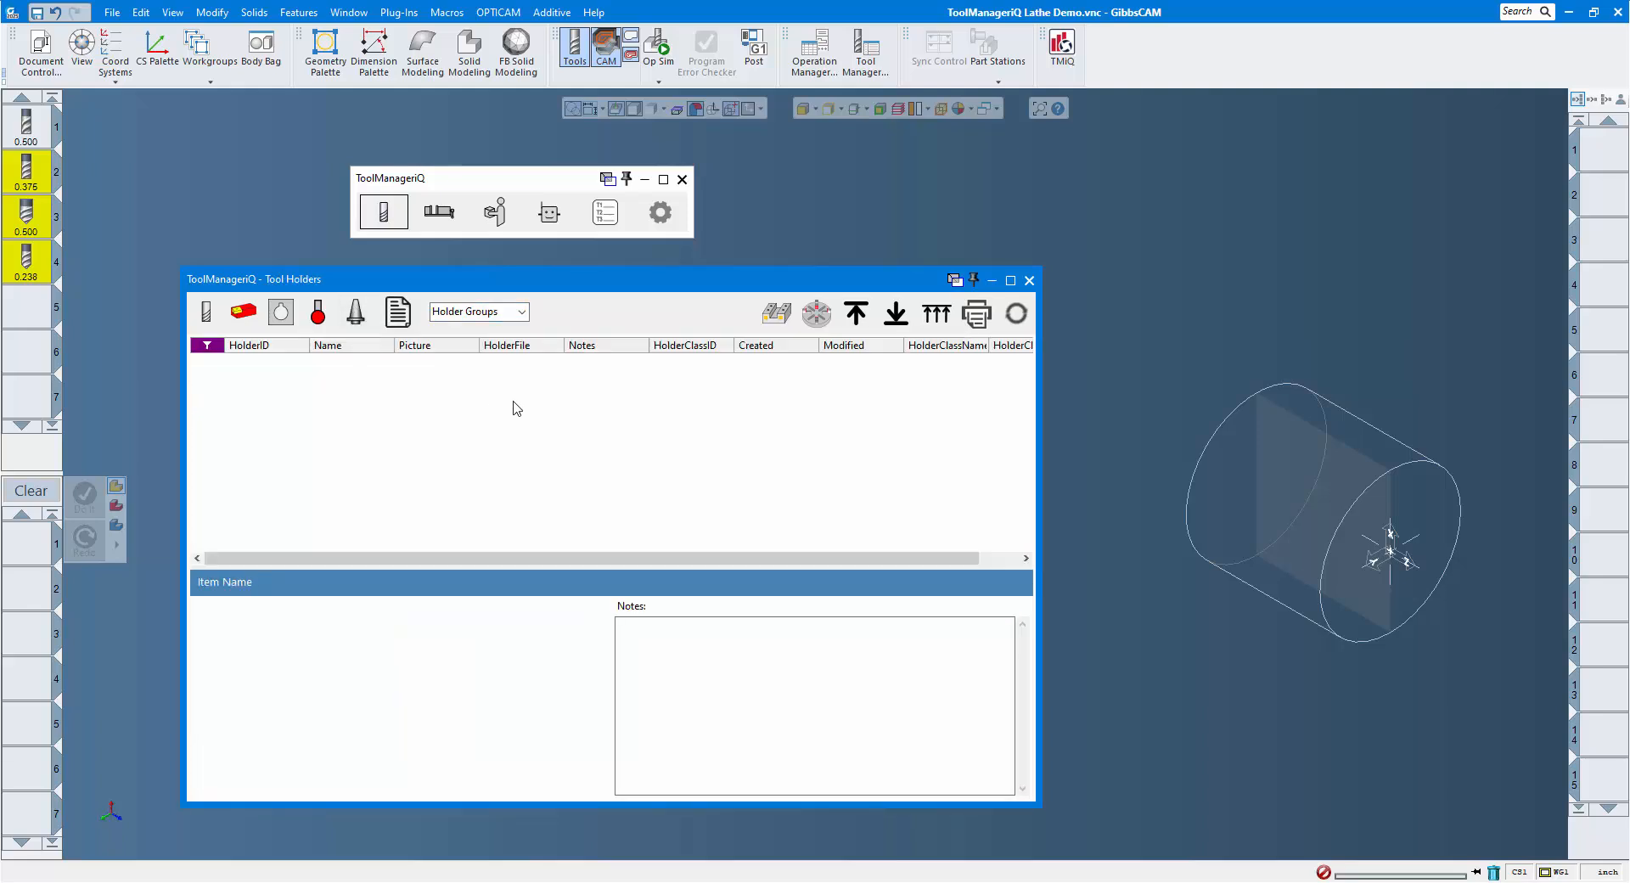
click(1028, 281)
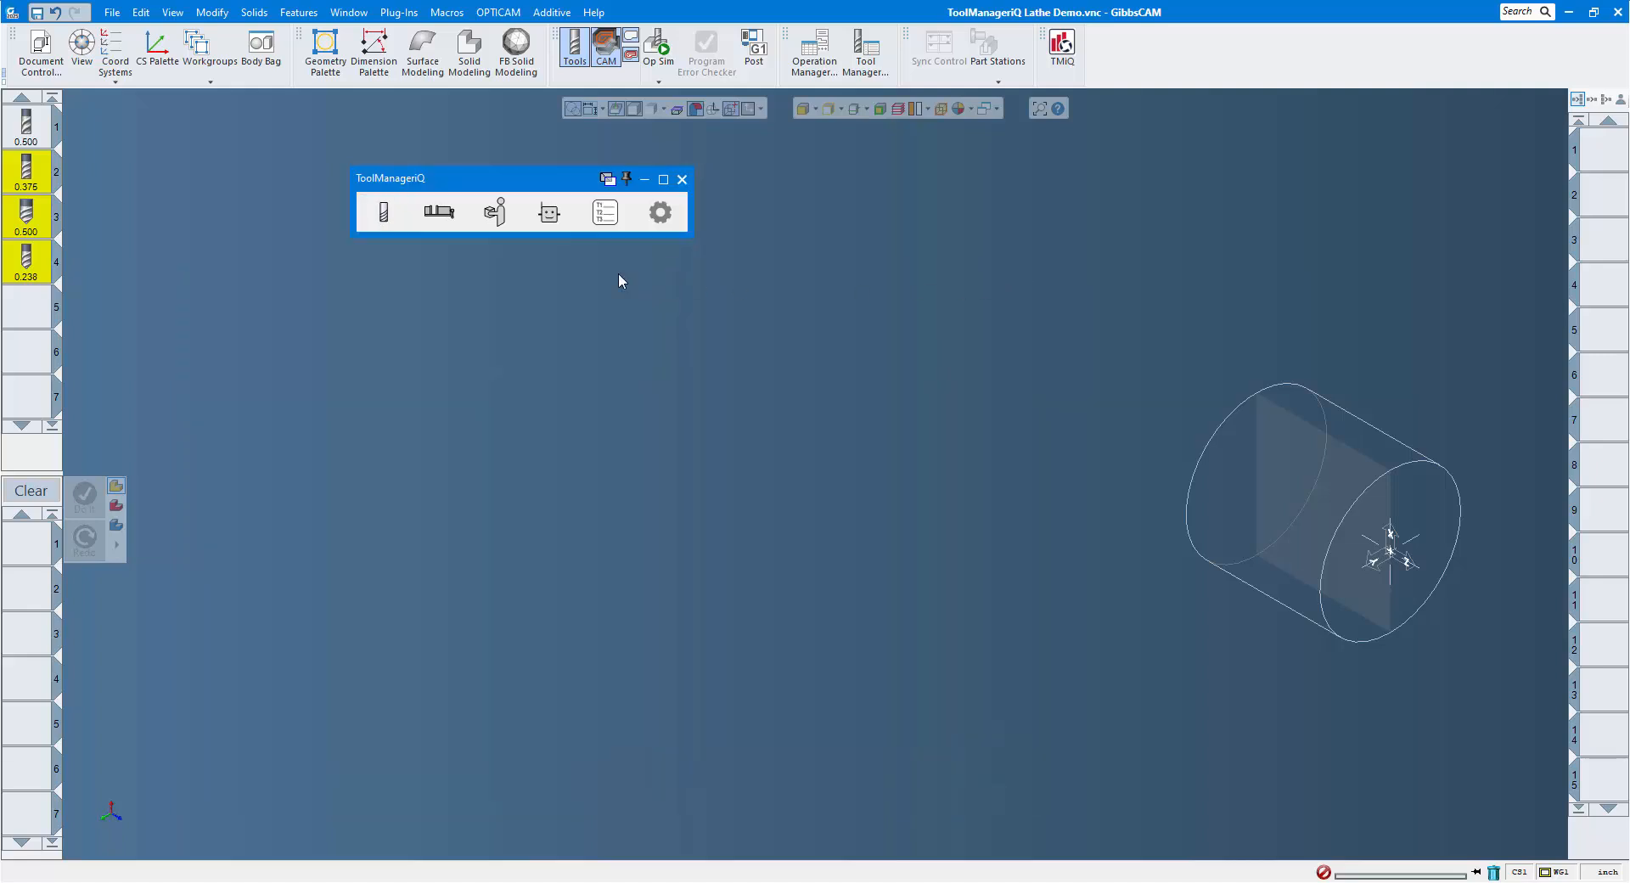
Export the 3 JAW CHUCK fixture from fixture management into the GibbsCAM part and deselect its body.
click(442, 211)
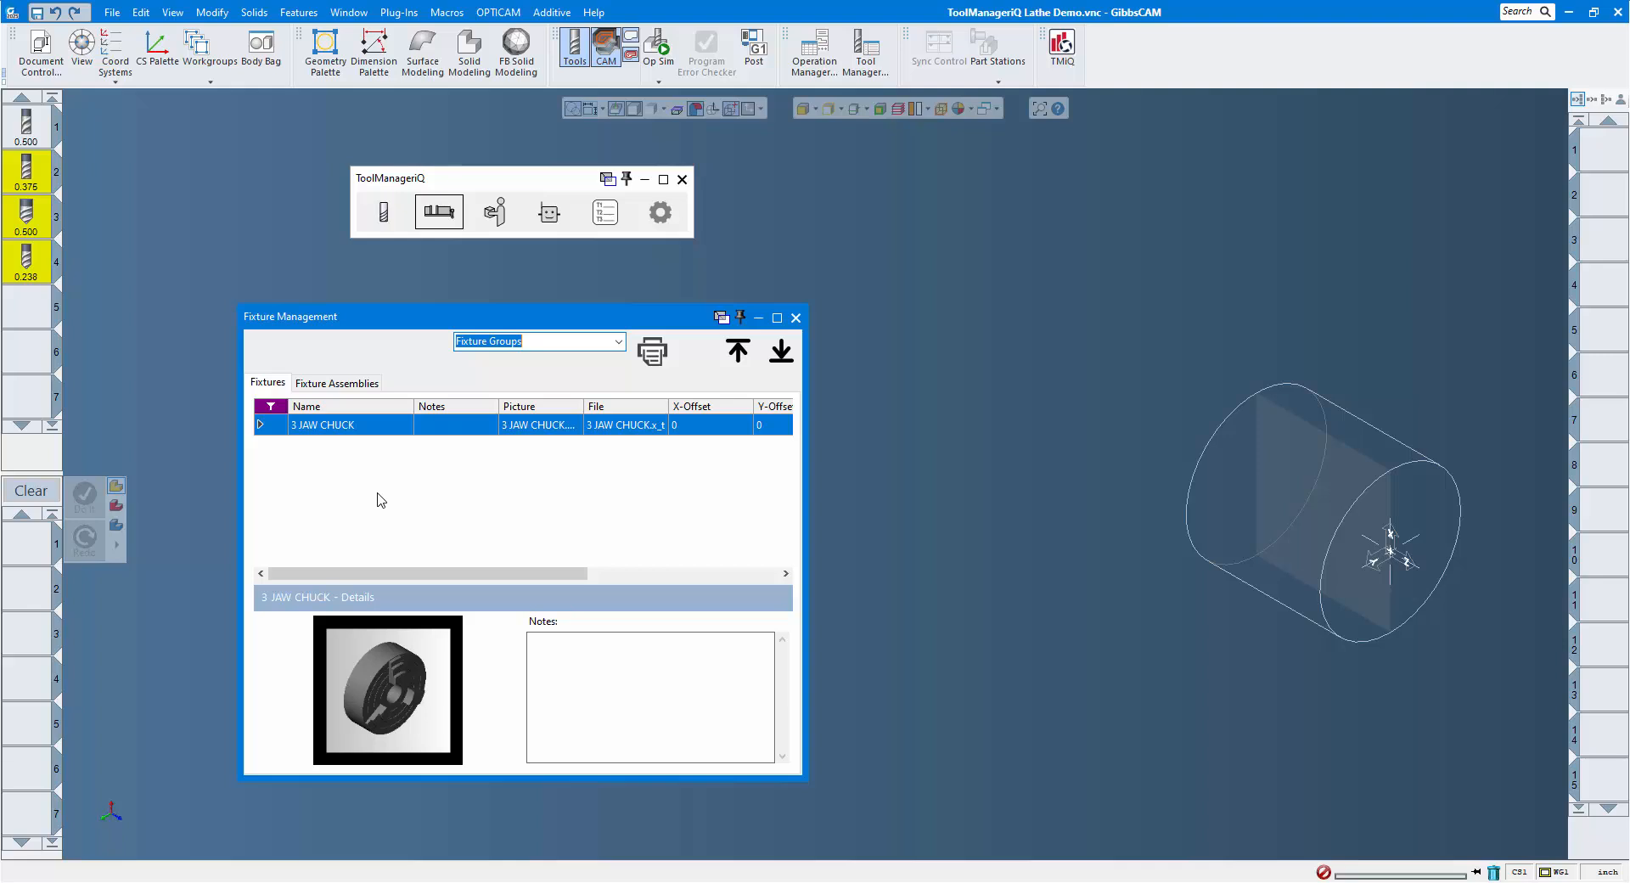
click(361, 428)
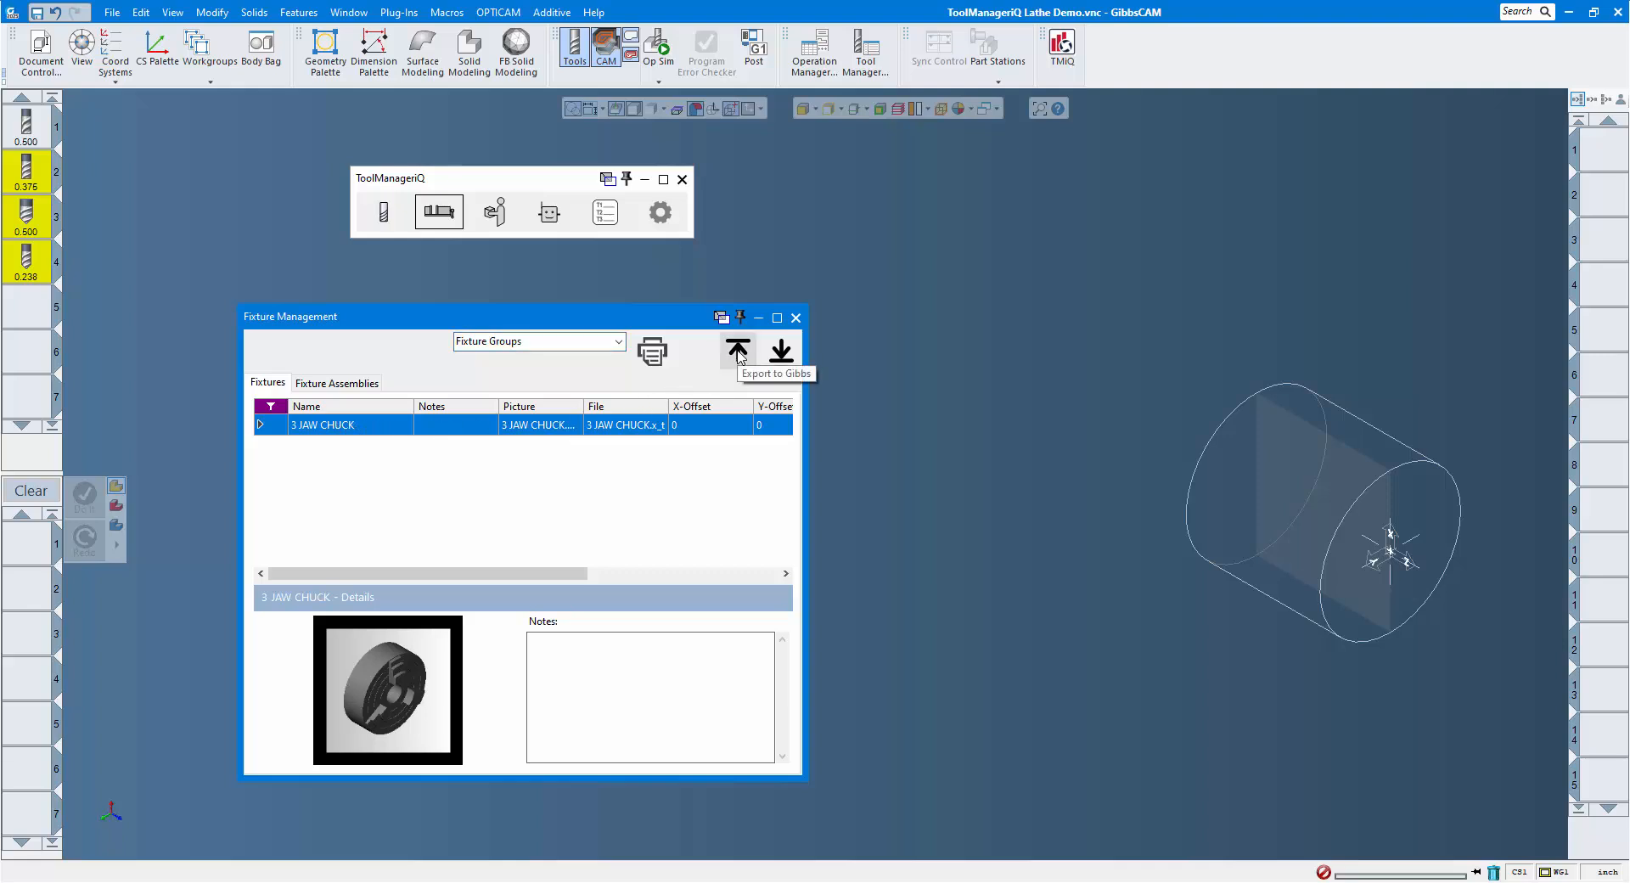
click(738, 352)
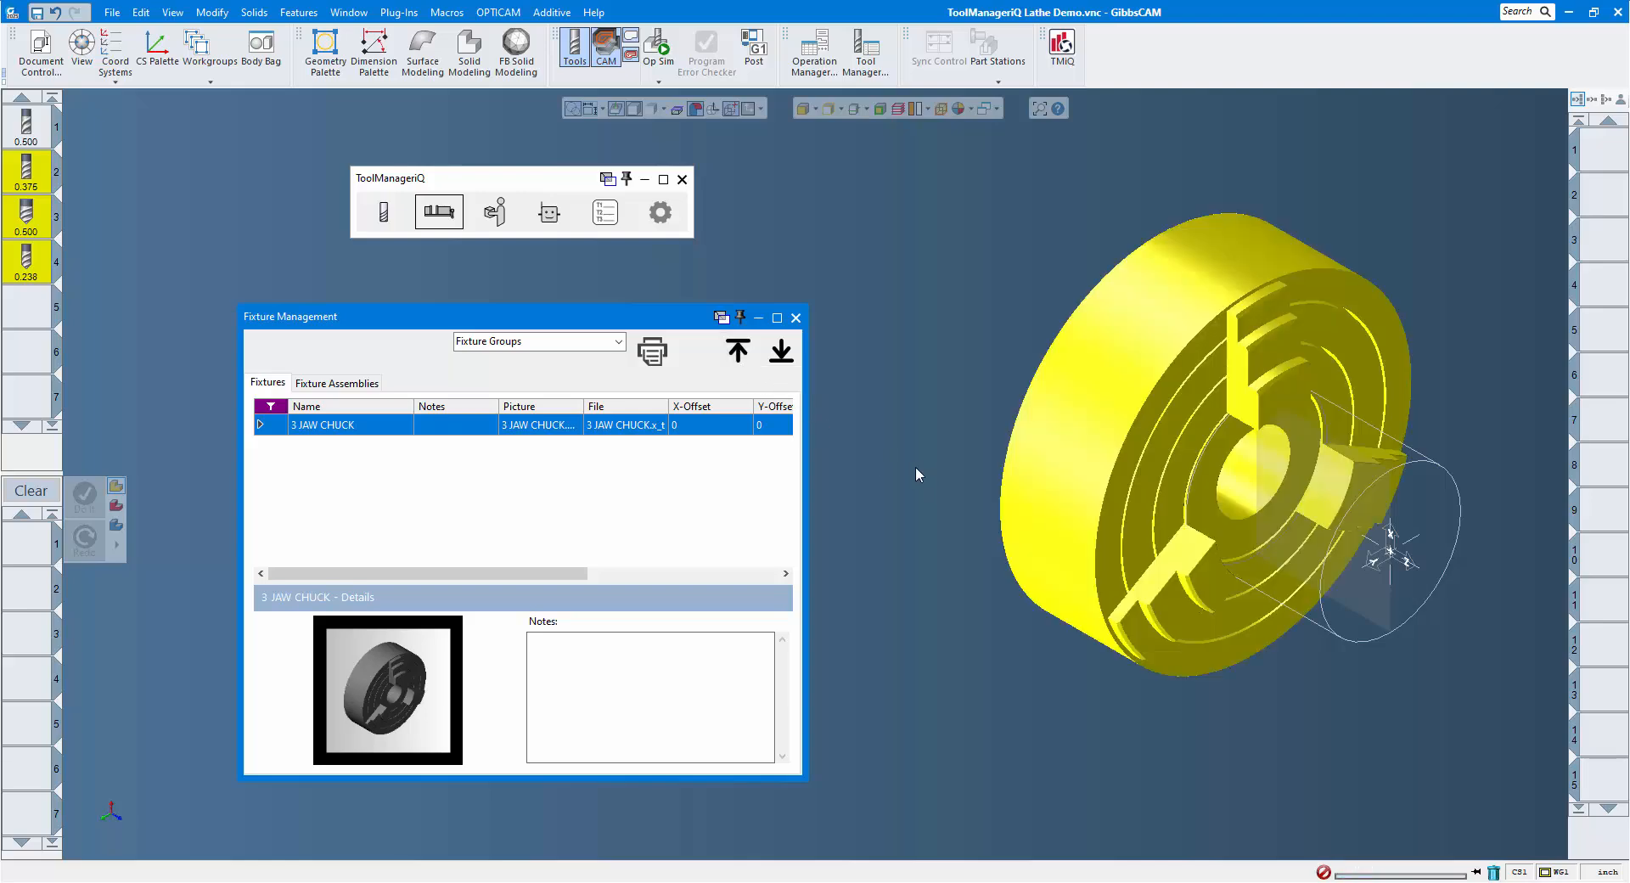
click(915, 466)
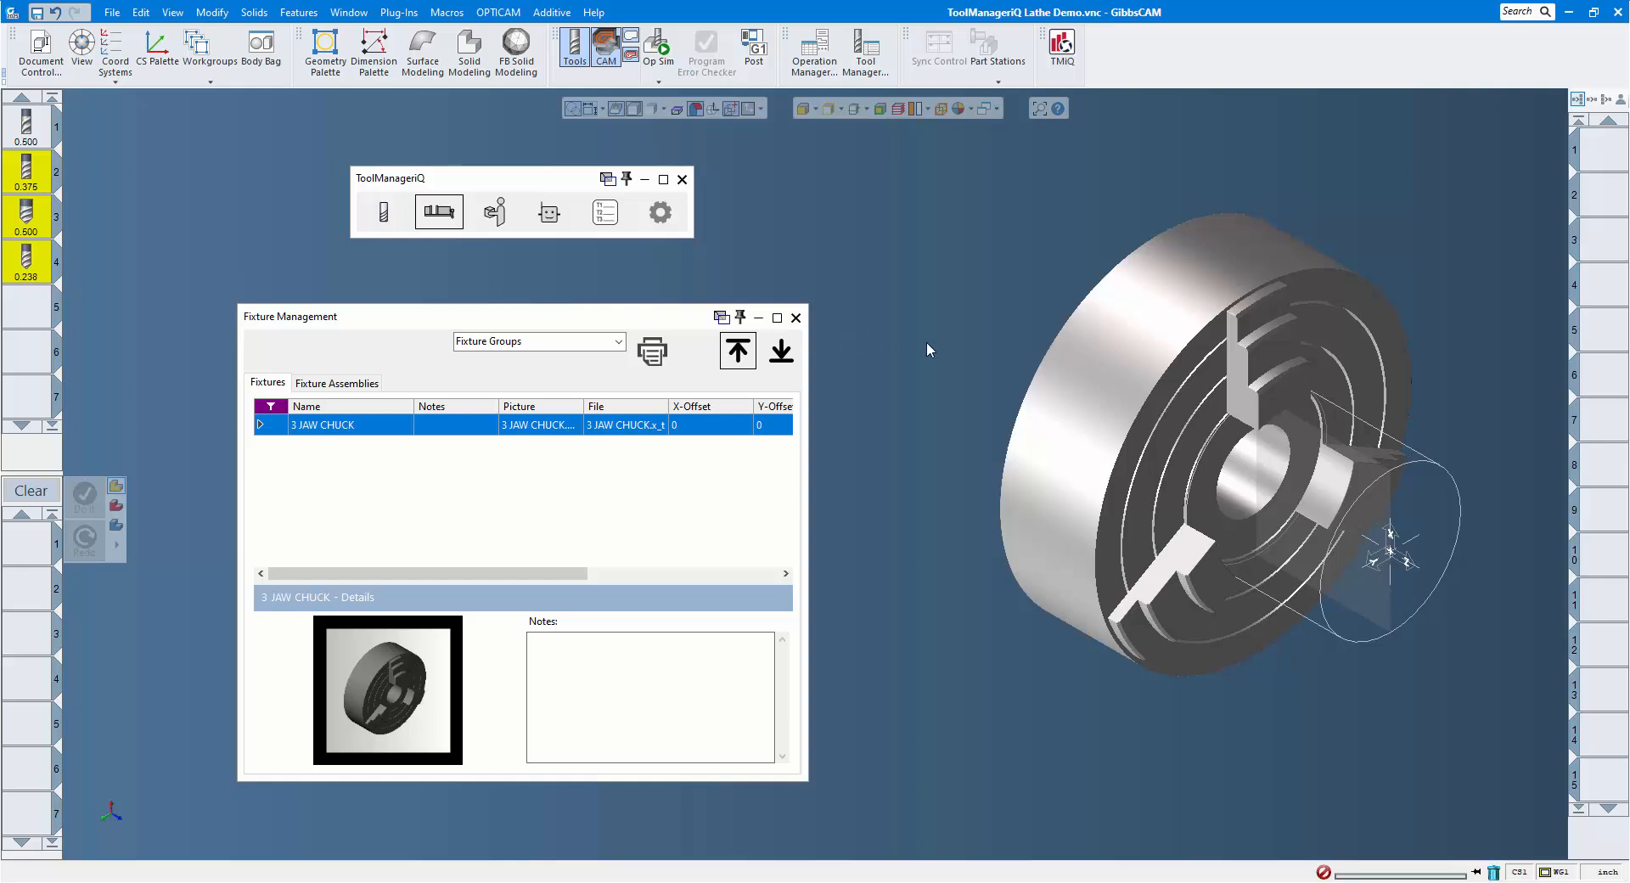
Change the chuck's body type to Fixture, clear the tool selection and close fixture management.
right_click(1082, 336)
mouse_move(1181, 451)
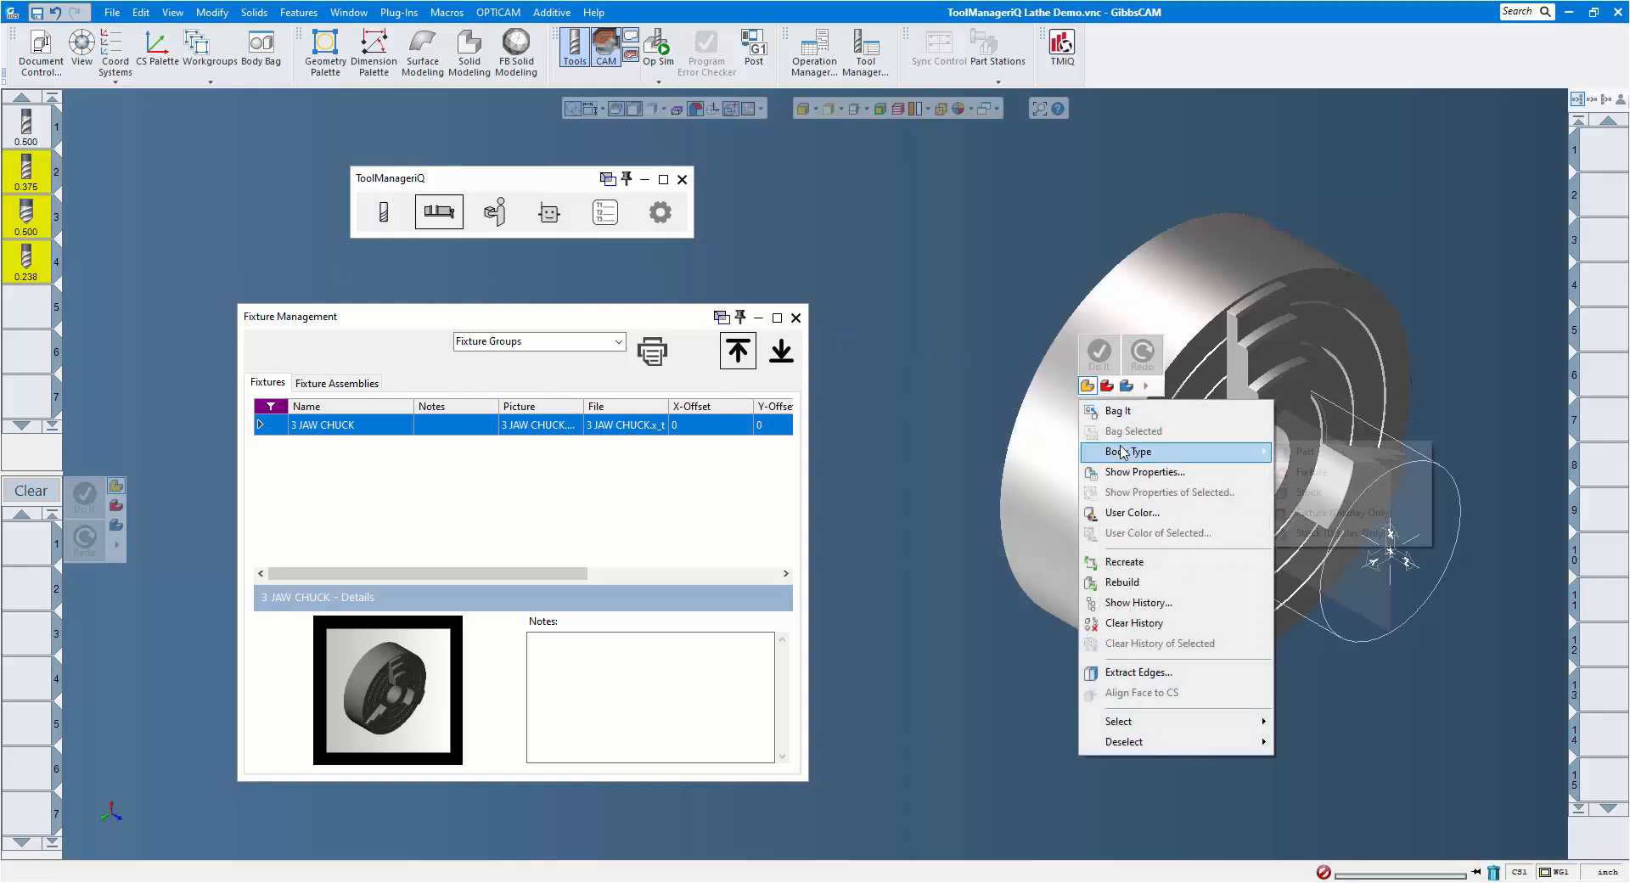
click(1308, 480)
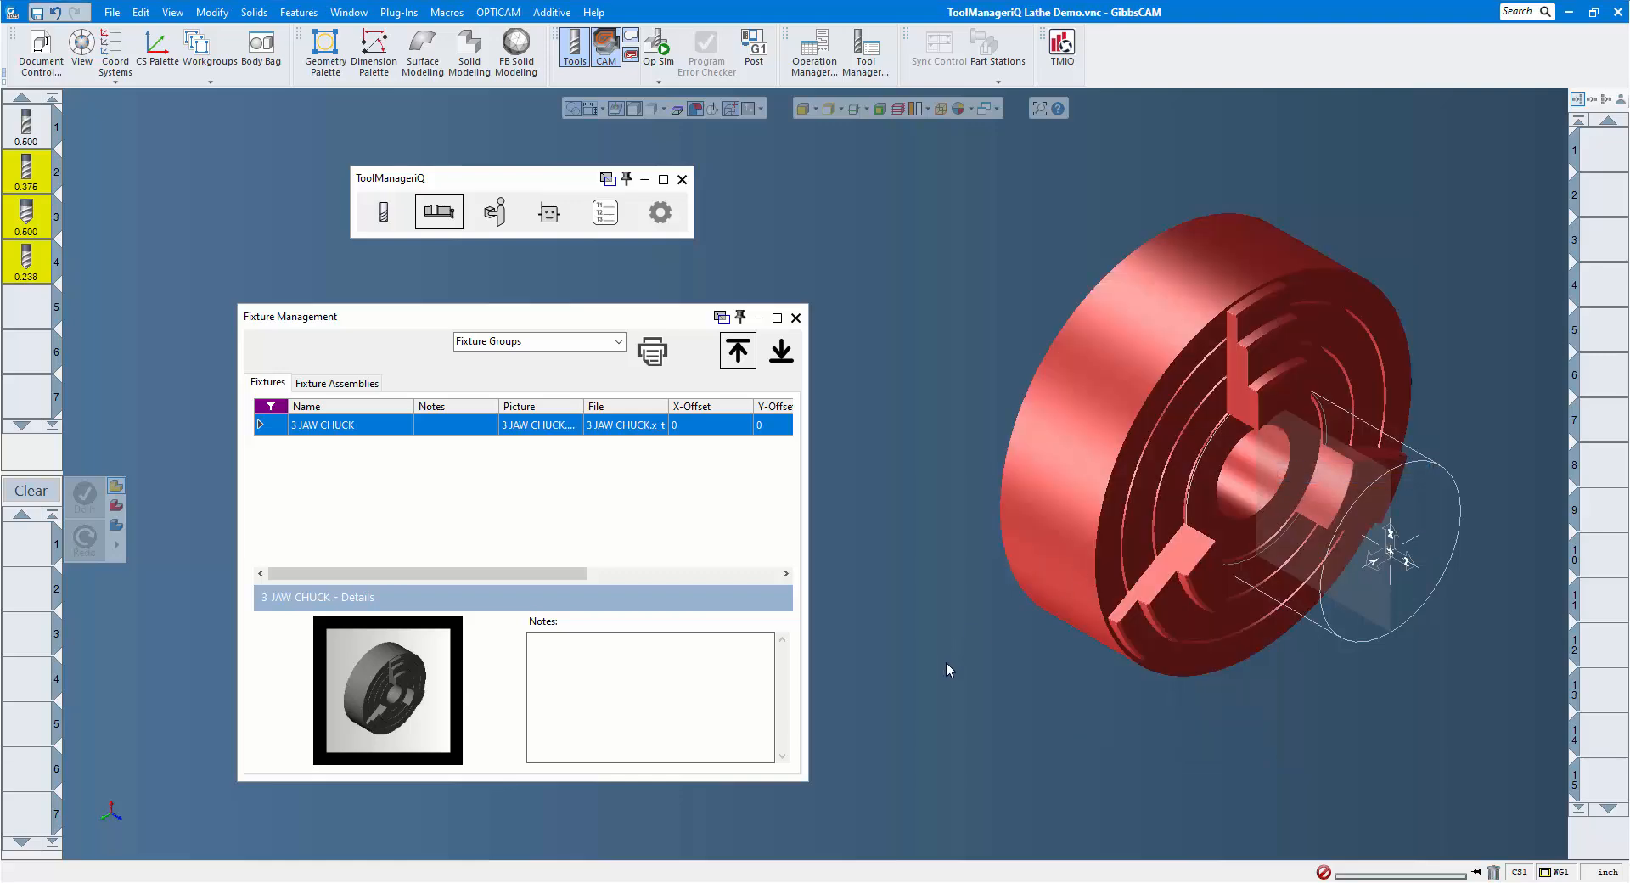
click(22, 308)
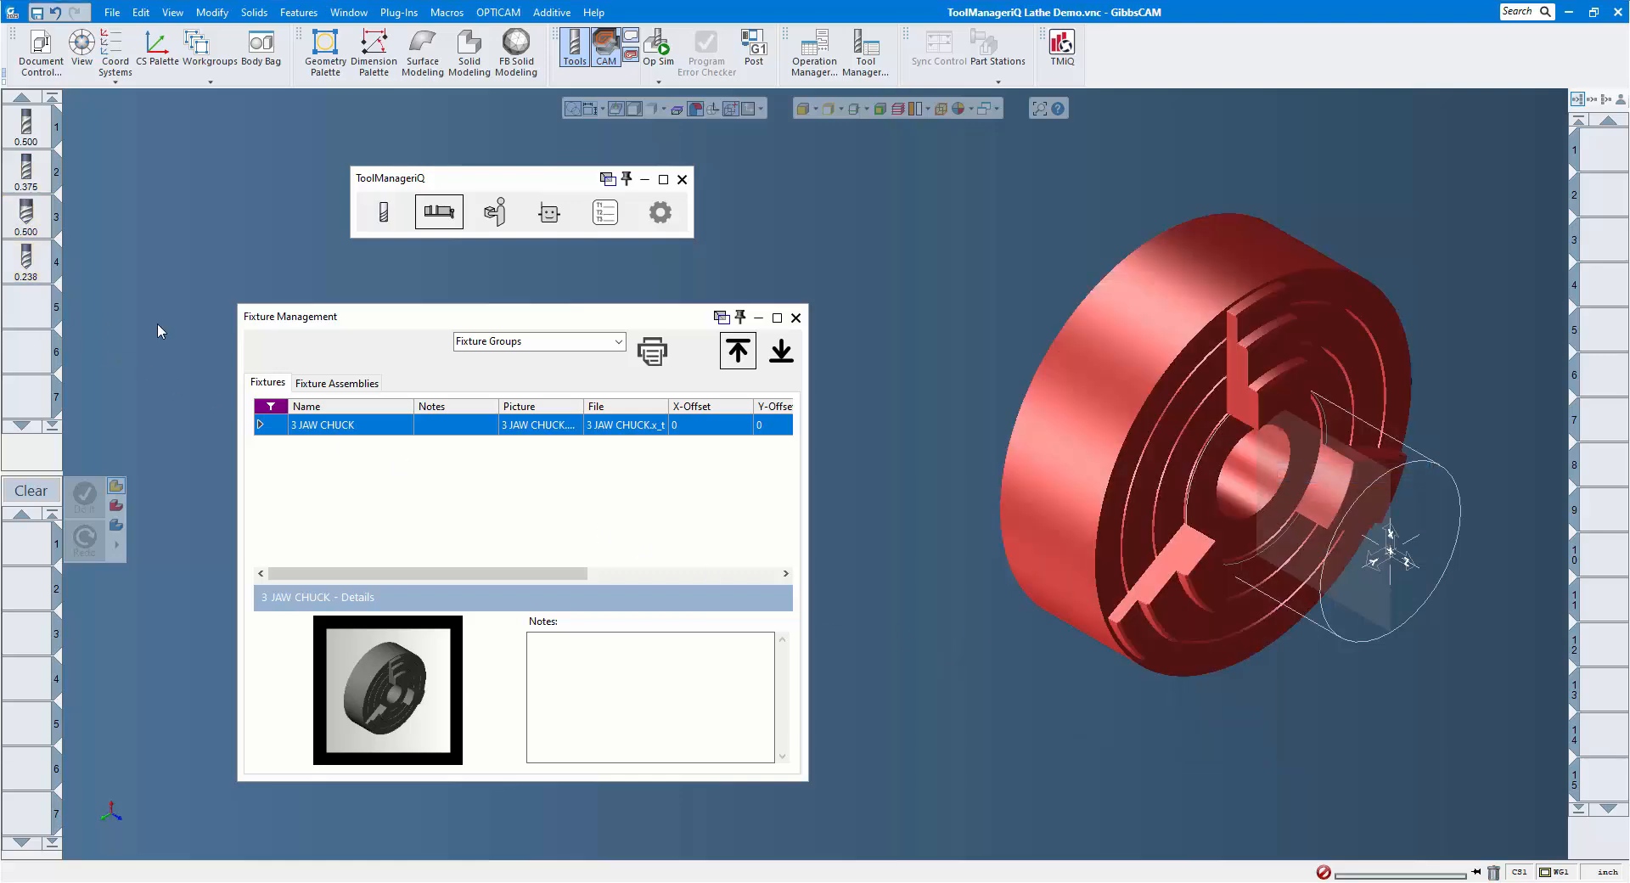
click(796, 318)
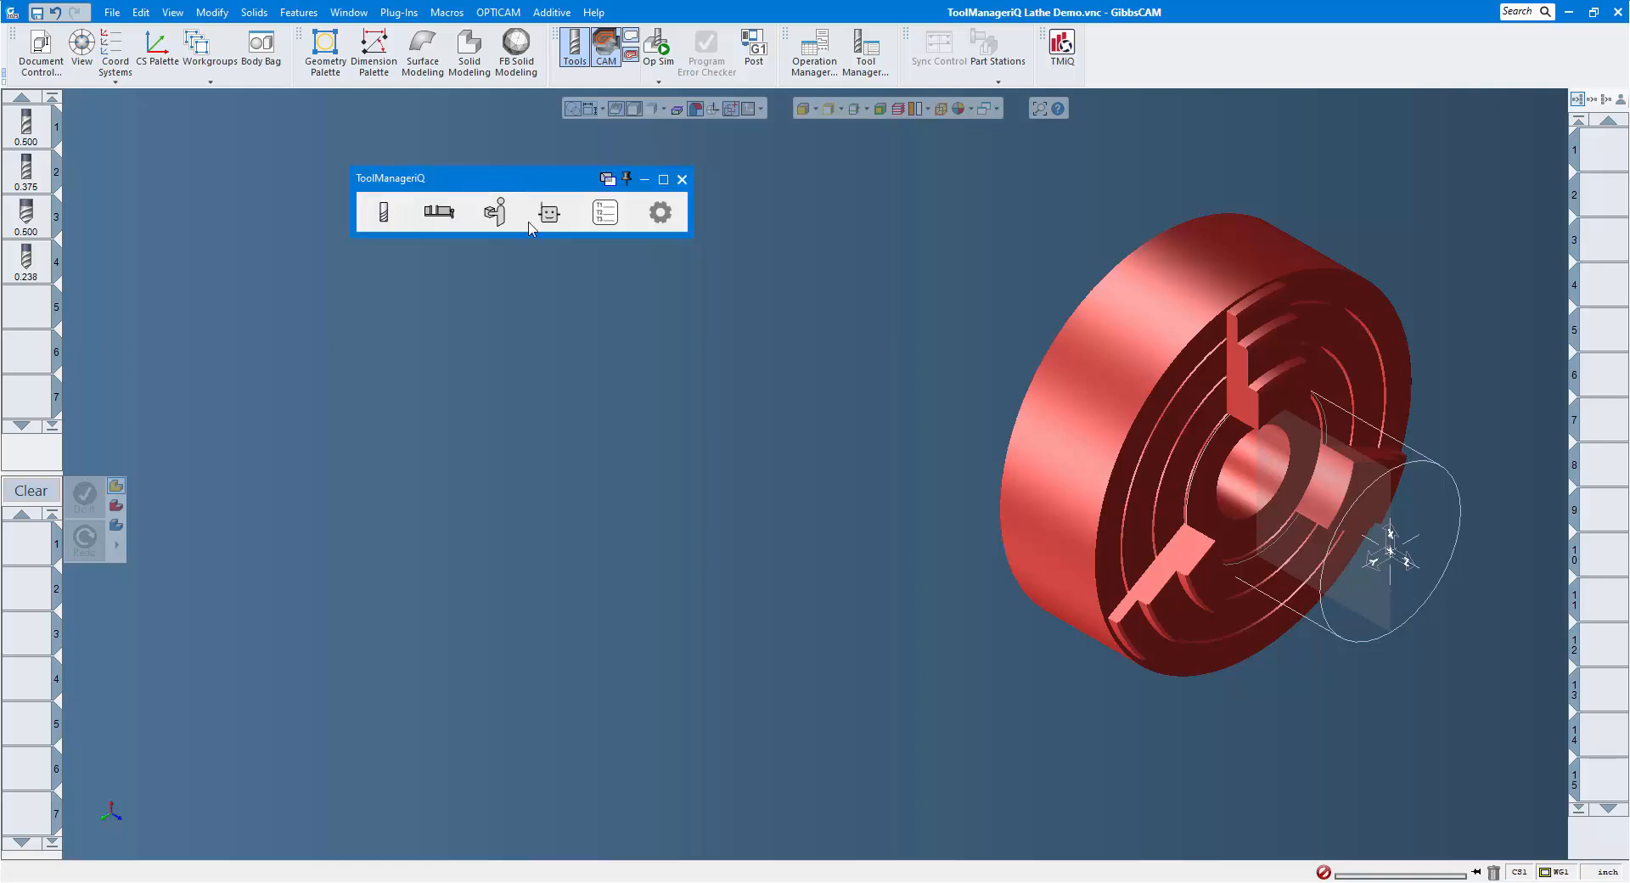